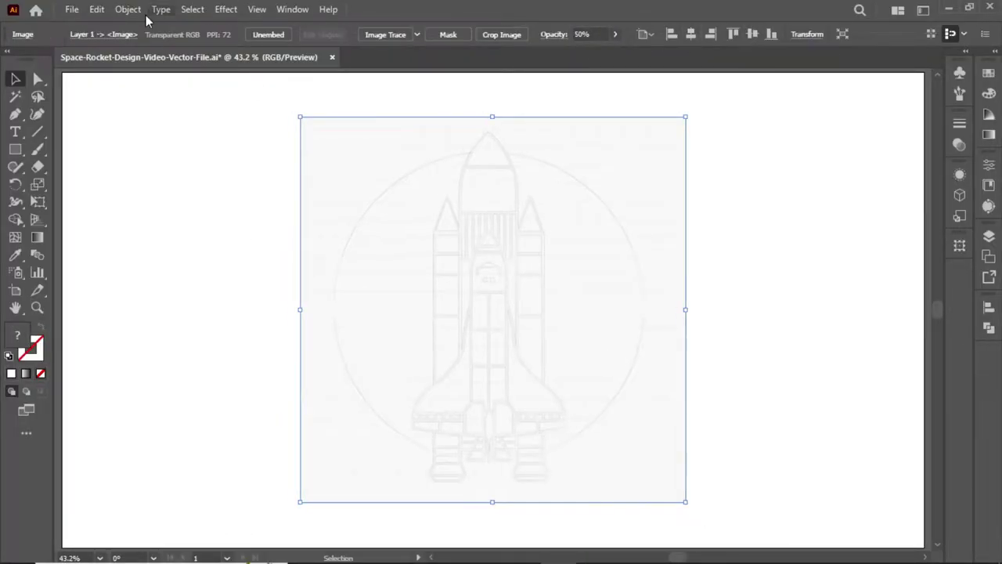
Step: Lock the rocket sketch, then set fill to None and stroke weight to 5 pt
key("ctrl+2")
left_click(90, 34)
left_click(10, 57)
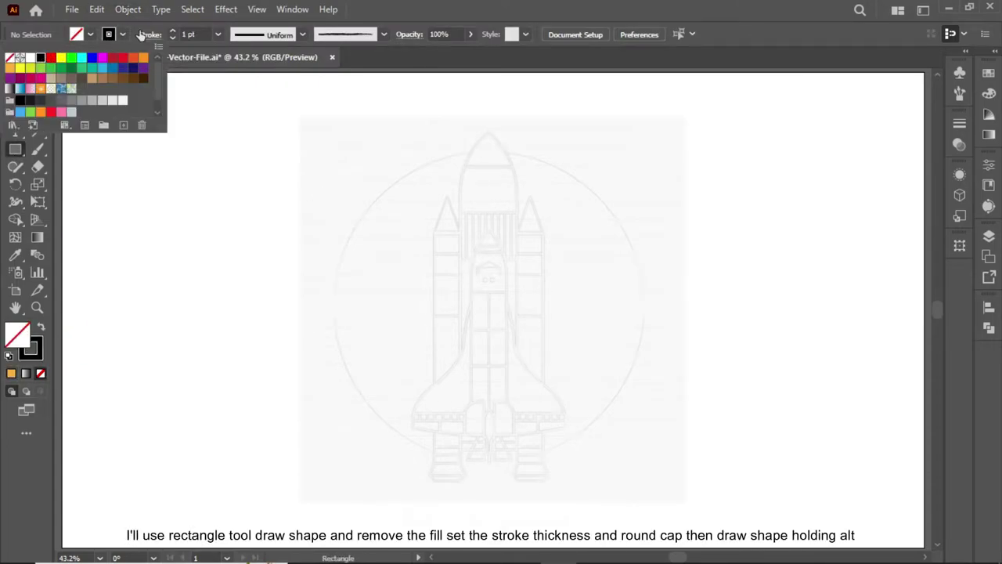
left_click(149, 35)
Step: Draw the tall central tank rectangle and shape its top into an arched nose
scroll(487, 283, "up", 2)
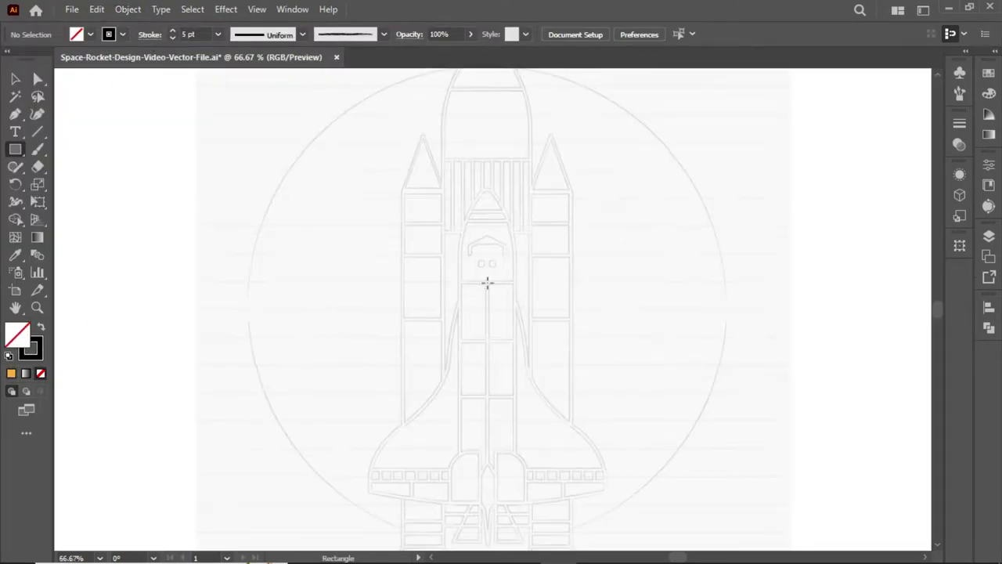
left_click_drag(487, 283, 527, 412)
left_click_drag(485, 152, 496, 134)
scroll(490, 424, "down", 2)
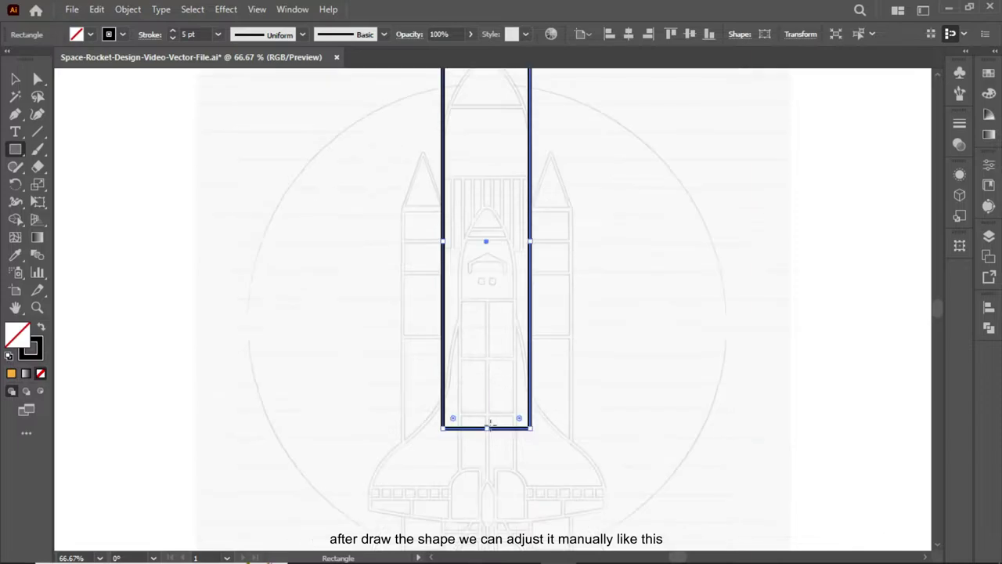
scroll(485, 431, "up", 3)
key("a")
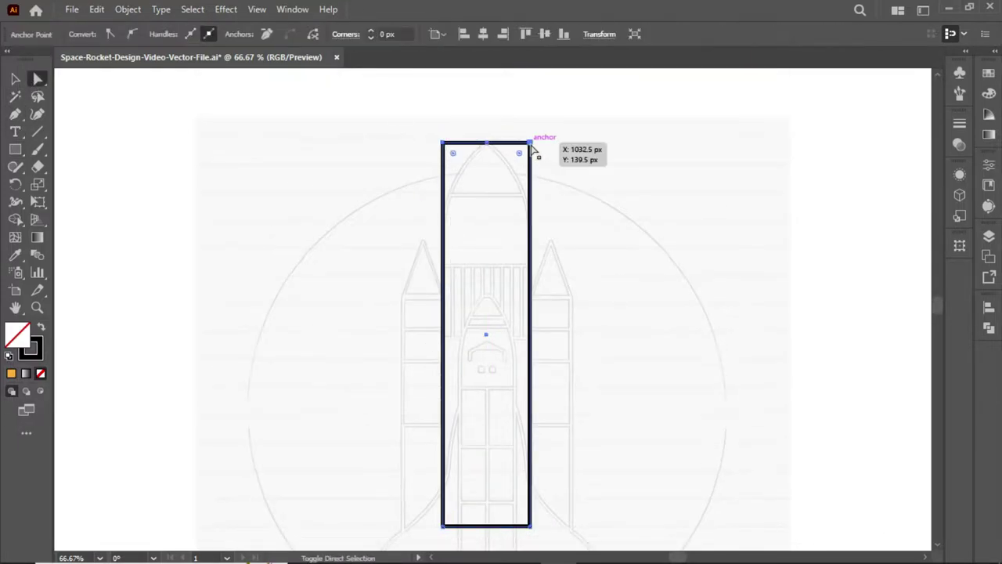
left_click_drag(530, 149, 529, 183)
left_click_drag(454, 192, 409, 284)
key("v")
left_click(650, 362)
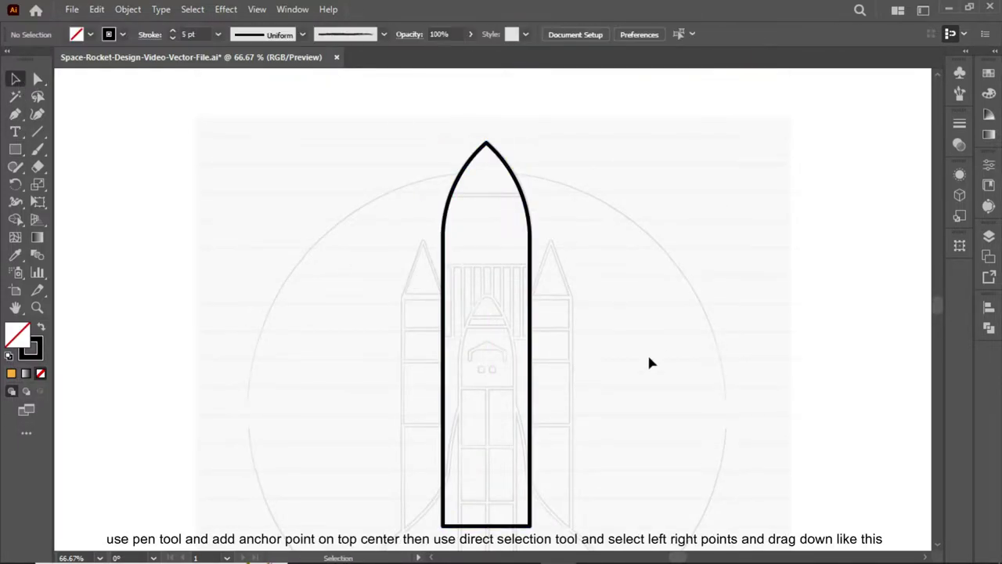
Step: Draw a horizontal line across the tank below the nose
left_click(451, 194)
left_click(522, 194)
scroll(501, 183, "down", 2)
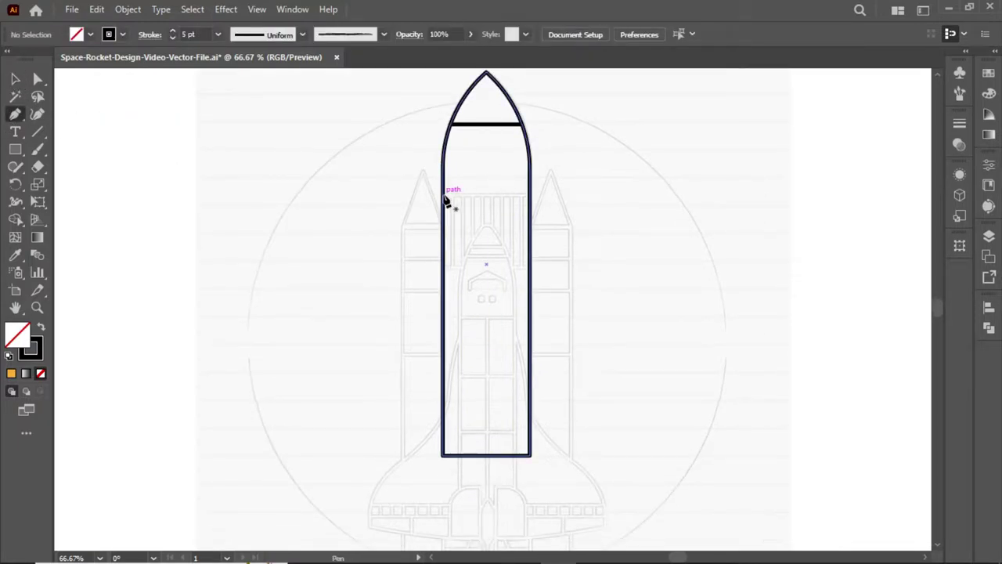
left_click(530, 195)
key("v")
left_click(127, 299)
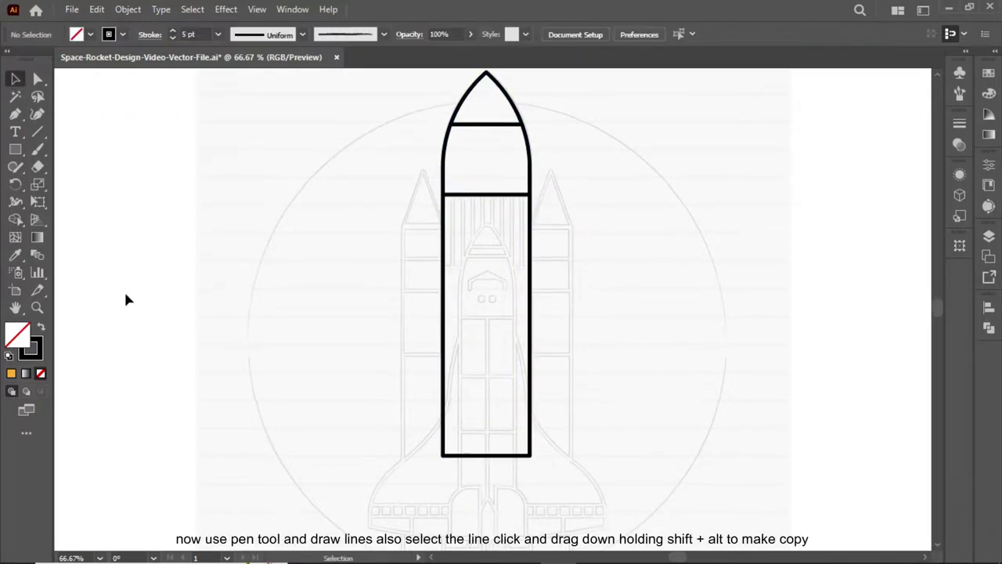
Step: Copy the line further down the tank and repeat vertical stripe lines to fill the band
left_click_drag(510, 196, 511, 274)
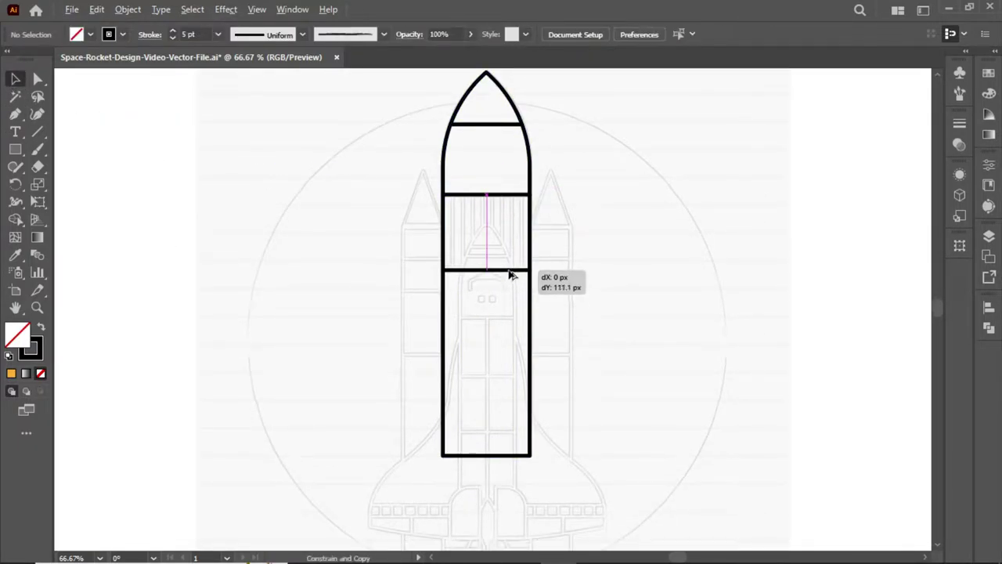
left_click(459, 261)
key("v")
left_click_drag(450, 253, 455, 253)
key("ctrl+d")
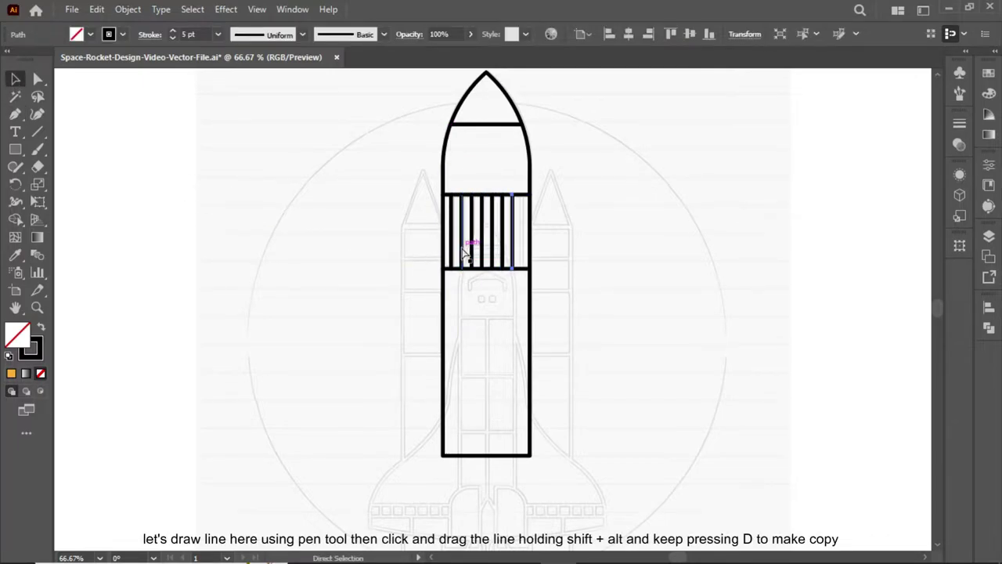
key("ctrl+d")
key("ctrl+d")
left_click(540, 198)
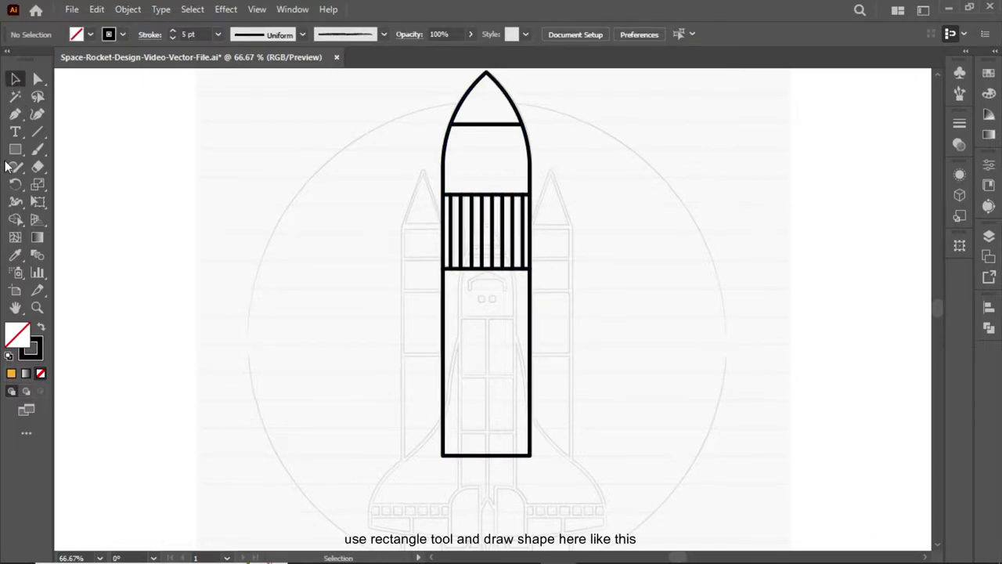
Step: Draw the left booster with a triangular top cap and a divider line across it
left_click_drag(429, 327, 441, 463)
key("a")
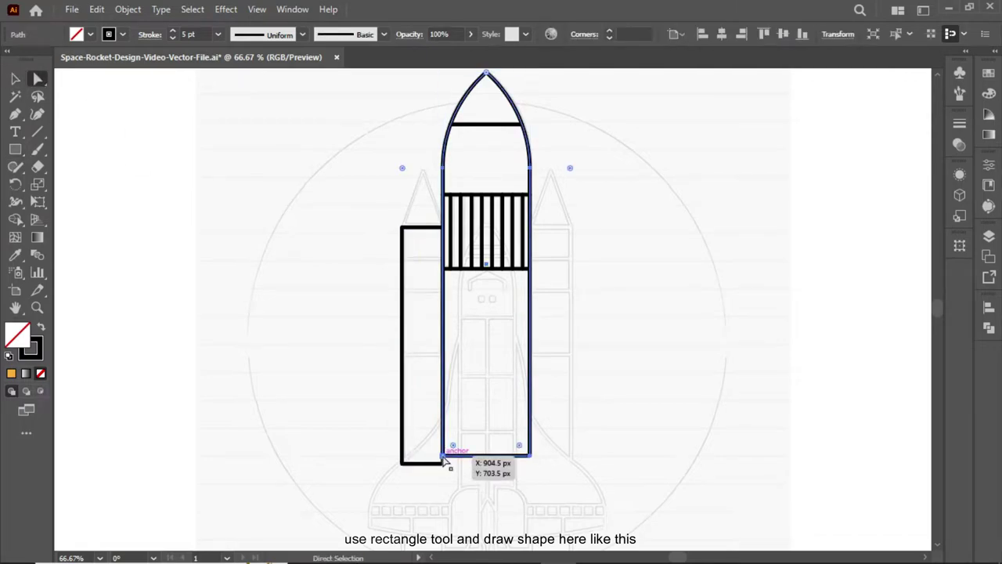
left_click(530, 462)
key("p")
left_click(401, 227)
left_click(422, 167)
left_click(440, 227)
left_click(401, 227)
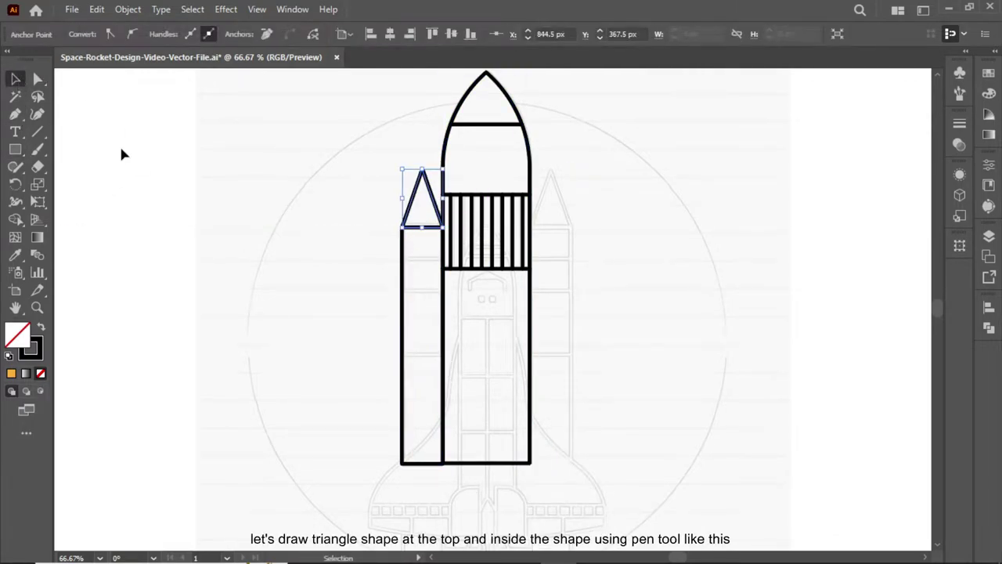
left_click(401, 258)
left_click(443, 258)
key("v")
left_click(372, 271)
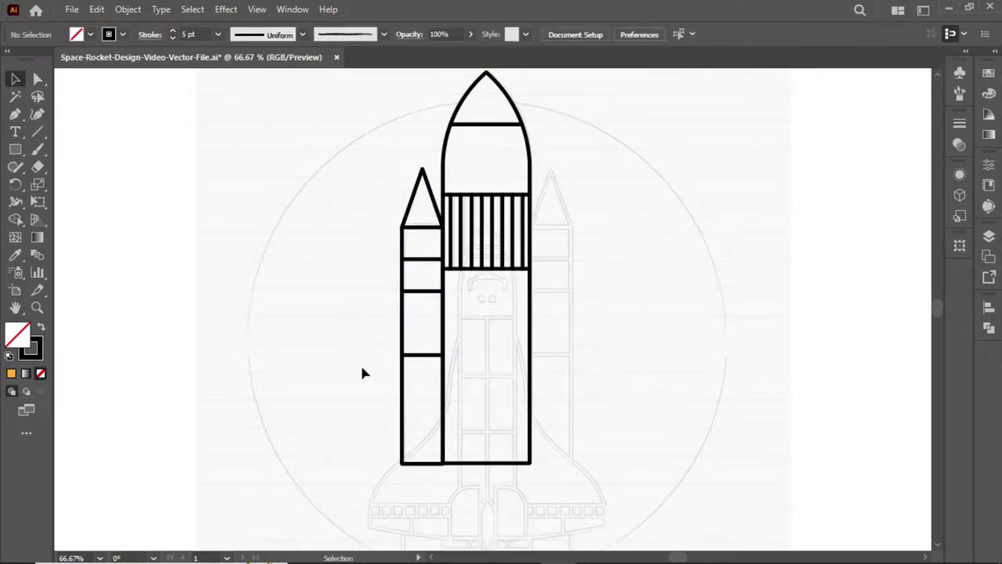
Step: Copy the left booster to the tank's right side
left_click(410, 409)
left_click_drag(409, 409, 541, 409)
key("ctrl+plus")
key("ctrl+plus")
scroll(548, 384, "down", 10)
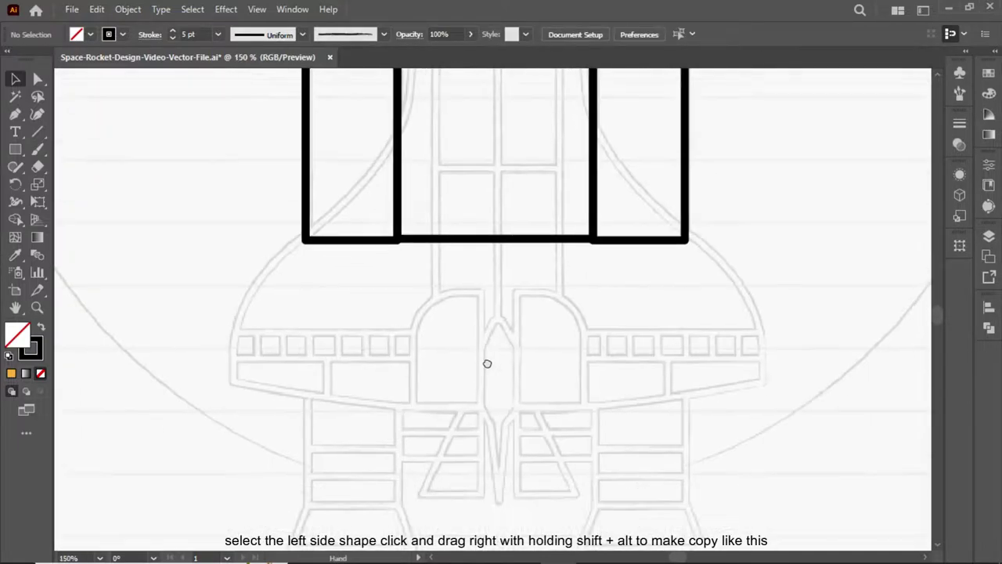
scroll(478, 329, "up", 10)
key("ctrl+minus")
Step: Draw a centre rectangle along the tank and extend it up into the stripes
key("m")
scroll(436, 520, "down", 2)
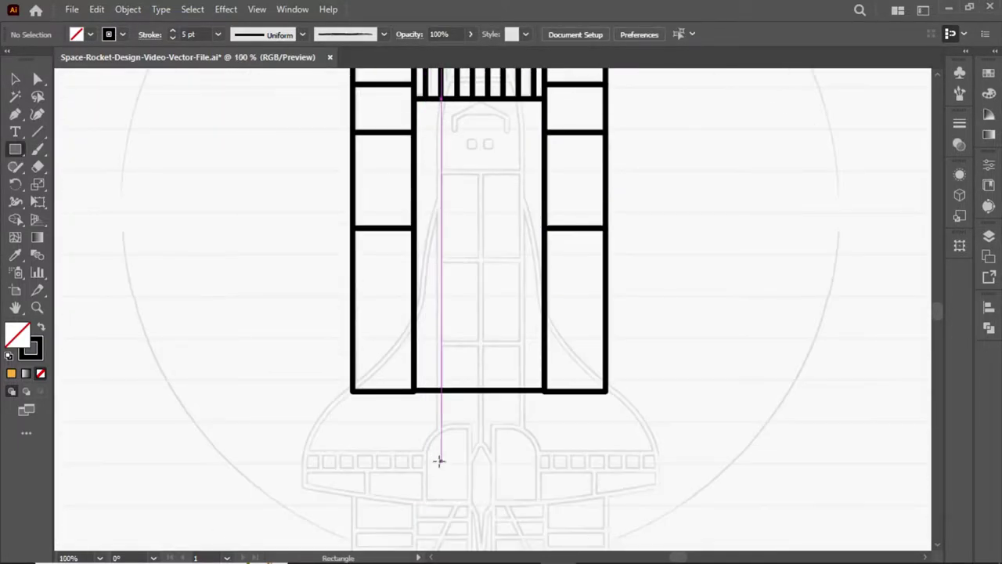
left_click_drag(441, 459, 525, 122)
scroll(480, 290, "up", 1)
scroll(484, 235, "up", 3)
mouse_move(484, 237)
left_mouse_down()
mouse_move(501, 173)
mouse_move(521, 266)
left_mouse_up()
Step: Add a top-centre anchor and pull the body's side corners down into an arched nose
left_click(481, 174)
key("a")
left_click_drag(450, 270, 403, 303)
key("ctrl+plus")
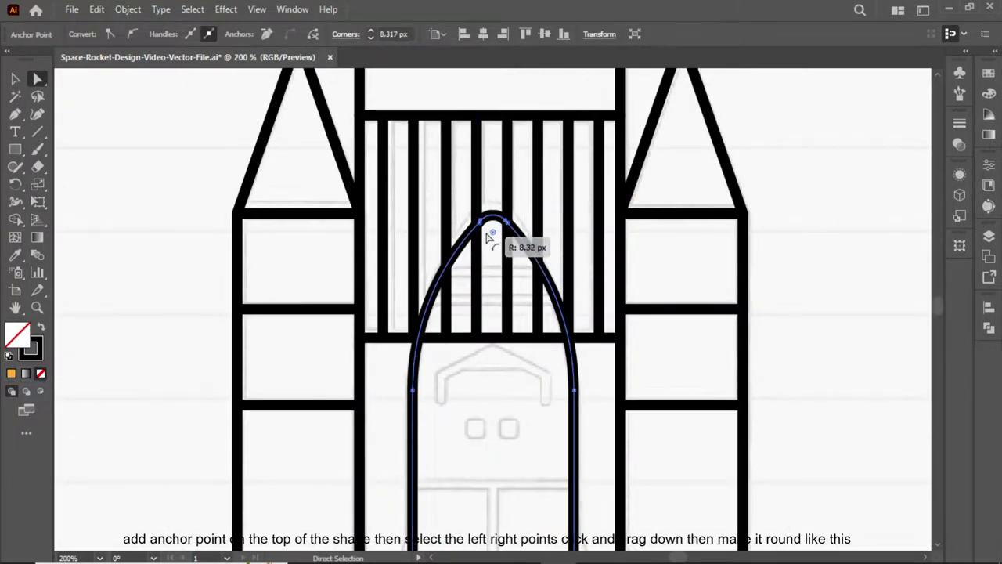
left_click_drag(487, 237, 509, 223)
Step: Draw a line across the shuttle nose and another below the cockpit
key("p")
scroll(493, 313, "down", 3)
left_click(441, 182)
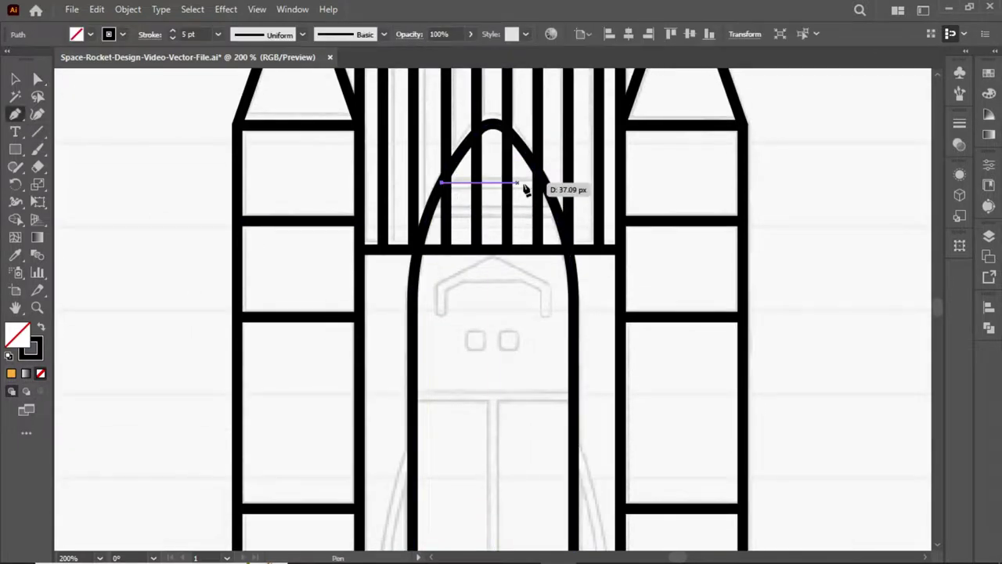
left_click(524, 188)
scroll(543, 327, "down", 3)
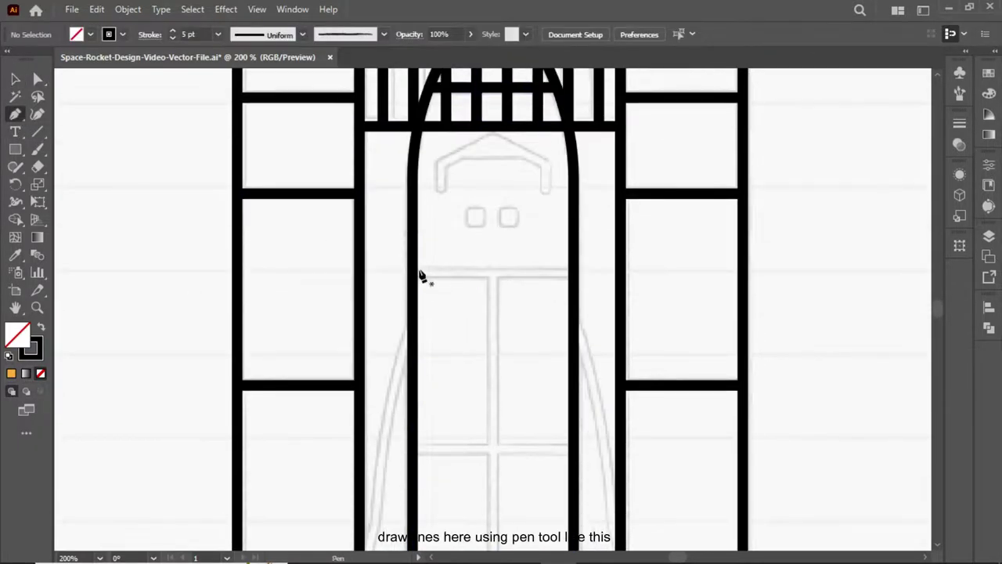
left_click(421, 274)
left_click(570, 272)
Step: Outline the peaked cockpit window and add two small square windows side by side
left_click(444, 196, "ctrl")
left_click(494, 139)
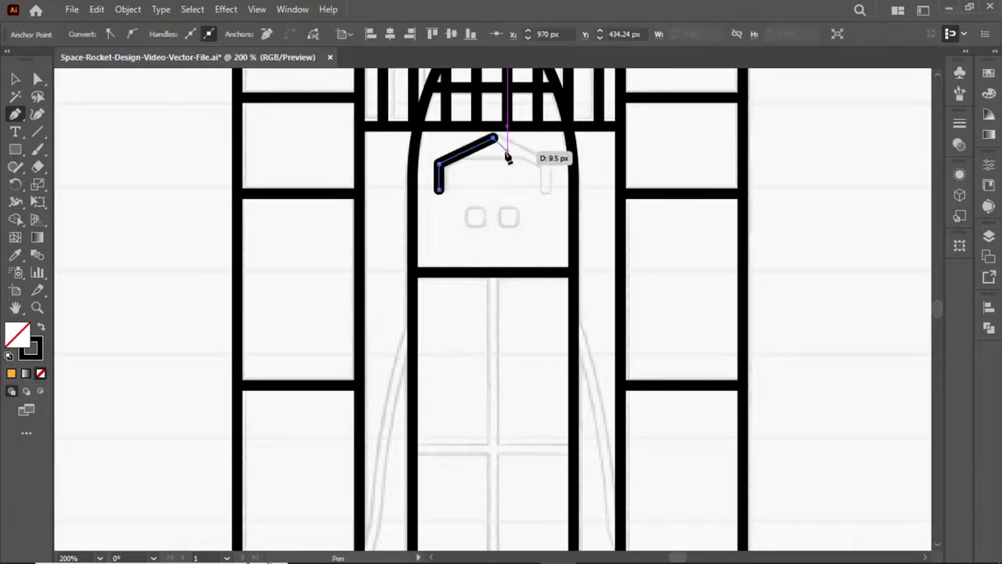
left_click(548, 194)
left_click(480, 161, "ctrl")
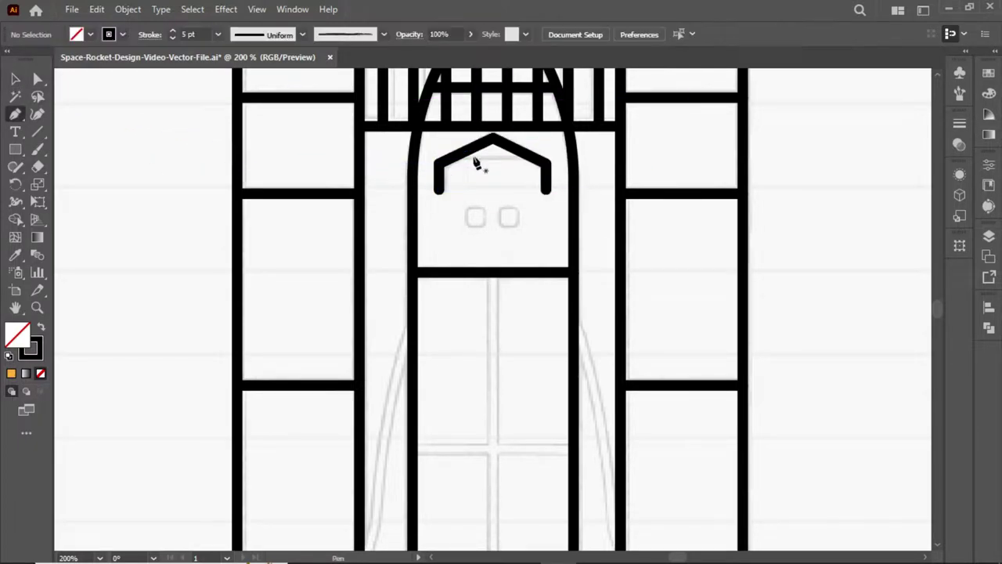
left_click(475, 217, "ctrl")
key("m")
left_click_drag(511, 220, 510, 220)
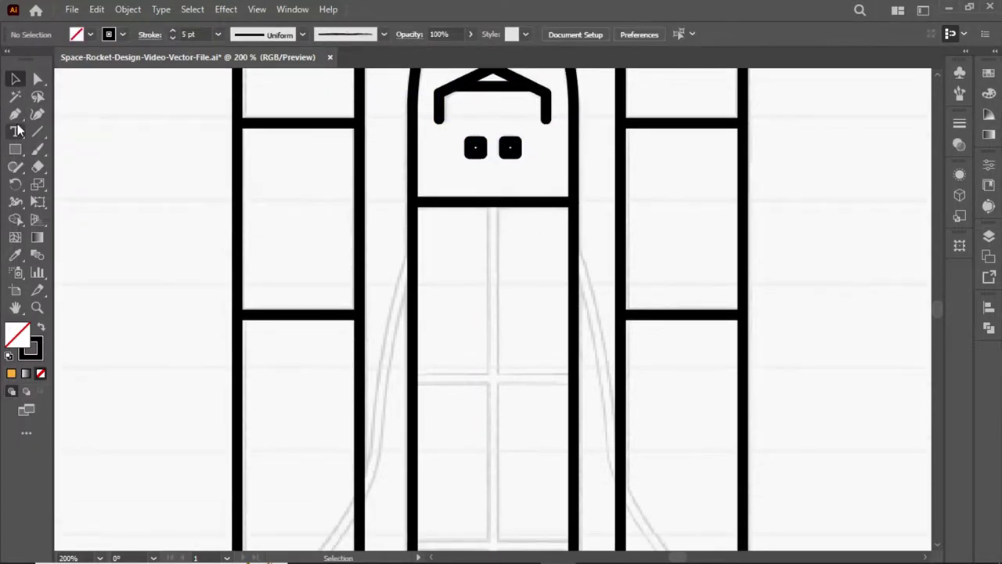
Step: Draw a vertical centre line down the body and copy horizontal panel lines below
key("ctrl+minus")
key("ctrl+minus")
key("p")
left_click(485, 169)
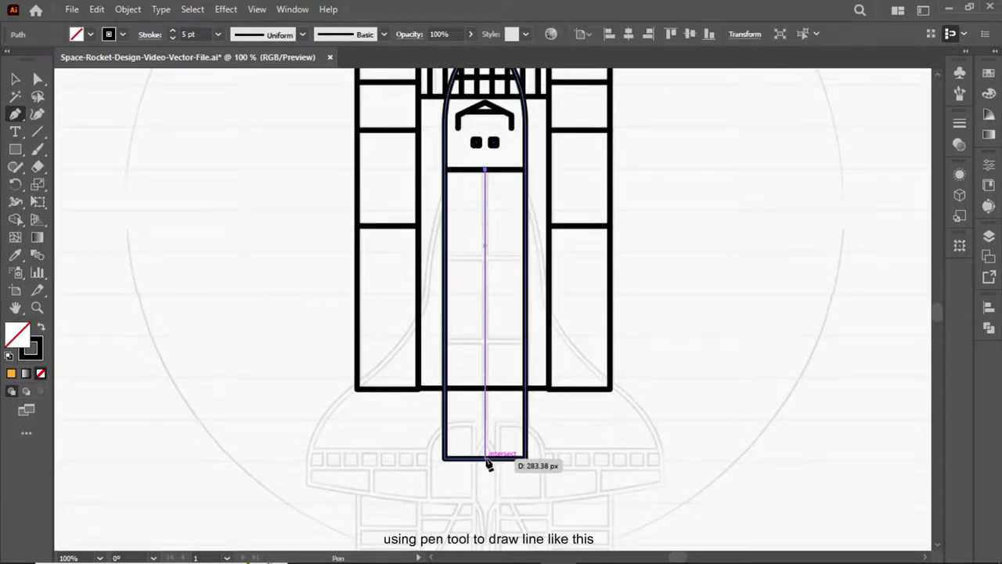
left_click(486, 459)
left_click(15, 79)
left_click(527, 260)
key("v")
left_click_drag(473, 271, 473, 339)
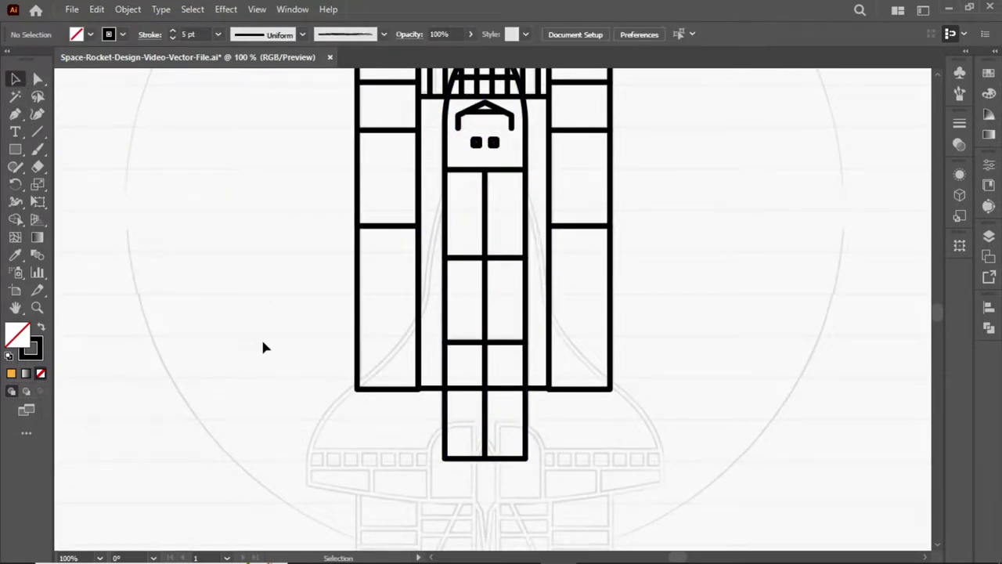
left_click(362, 388)
left_click(610, 388, "shift")
Step: Draw the left wing's curved edge down to the booster corner and smooth the arc
left_click(295, 394)
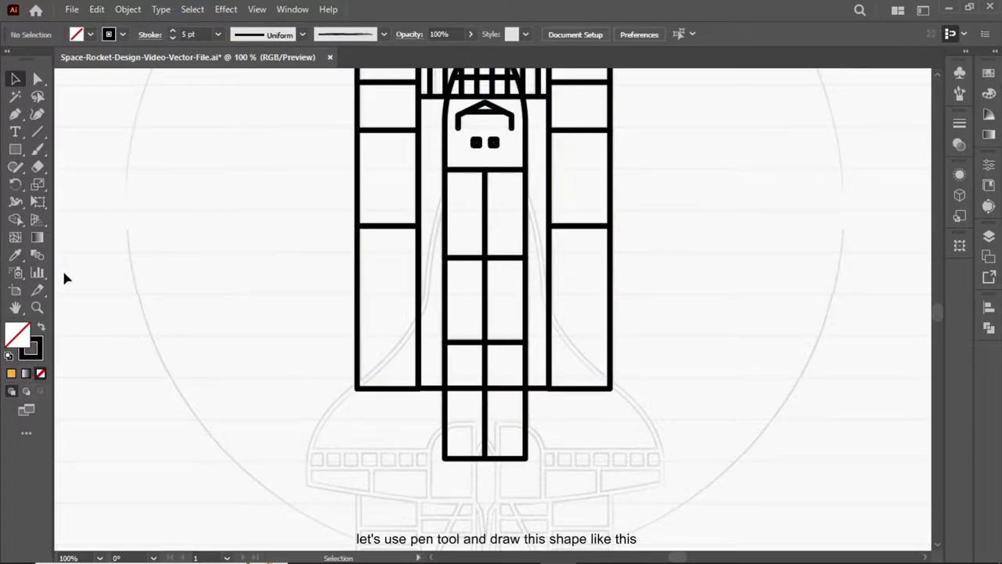
left_click(444, 188)
left_click_drag(426, 293, 430, 329)
key("ctrl+plus")
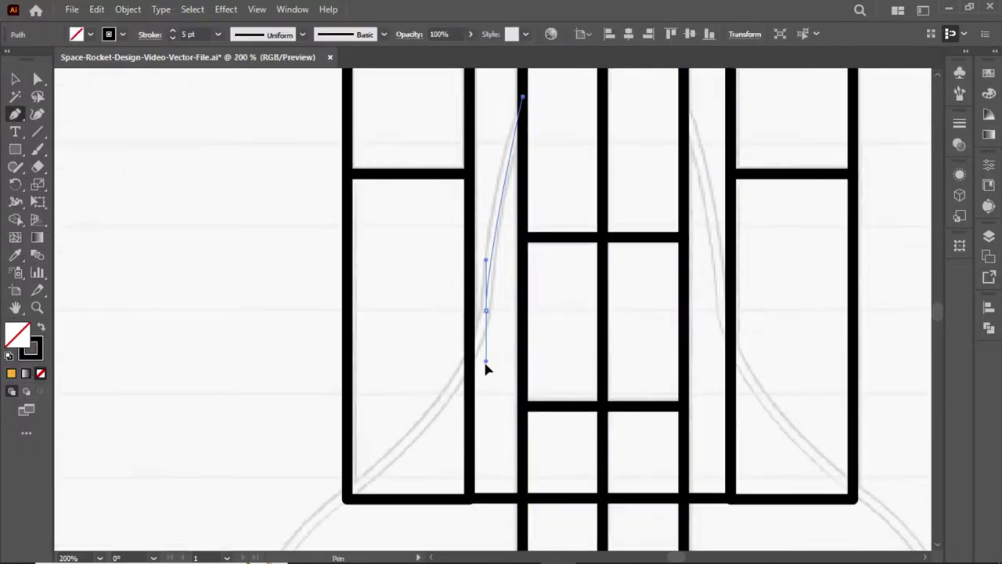
left_click_drag(486, 311, 412, 392)
left_click_drag(448, 353, 313, 456)
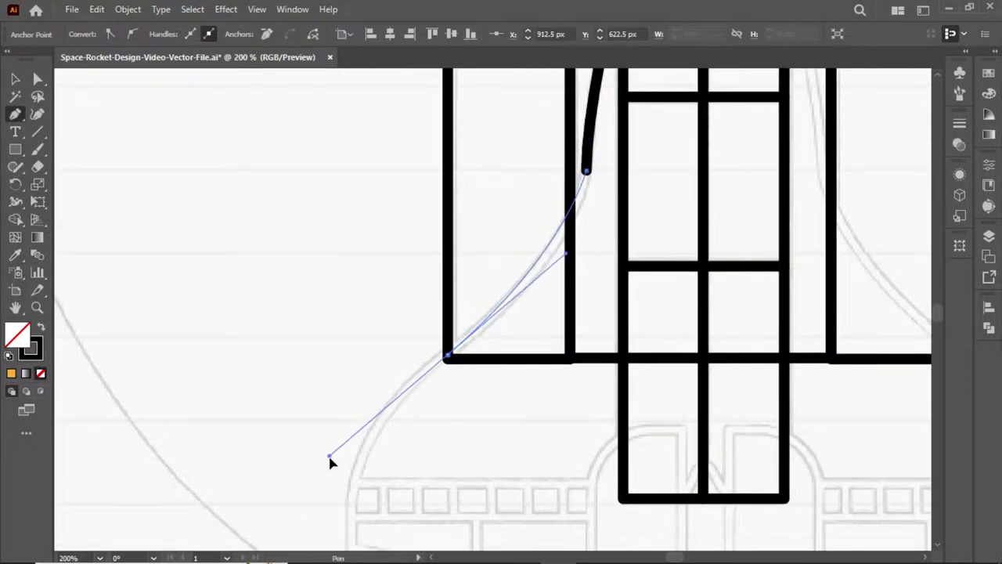
left_click(449, 354)
scroll(357, 392, "down", 5)
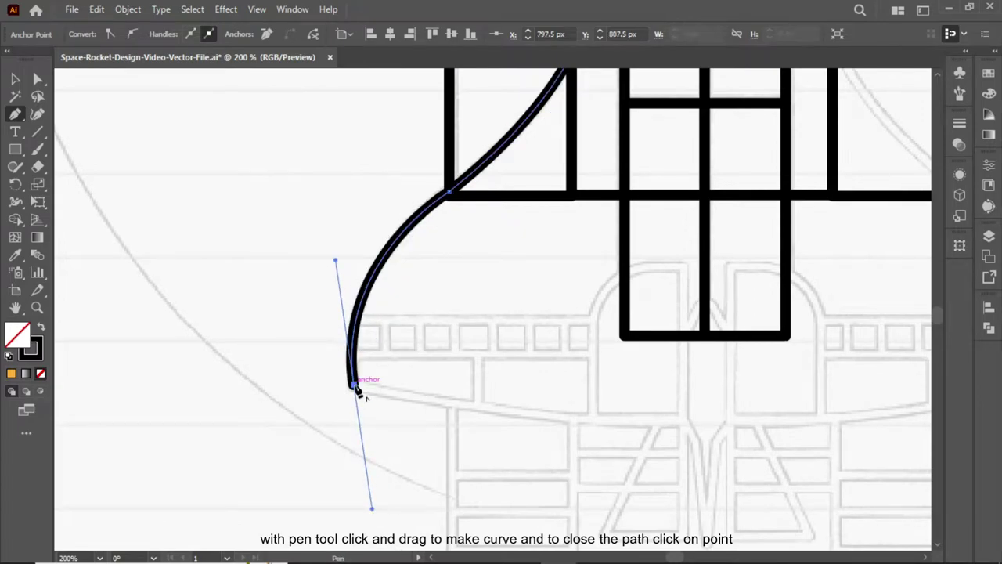
left_click_drag(680, 421, 844, 427)
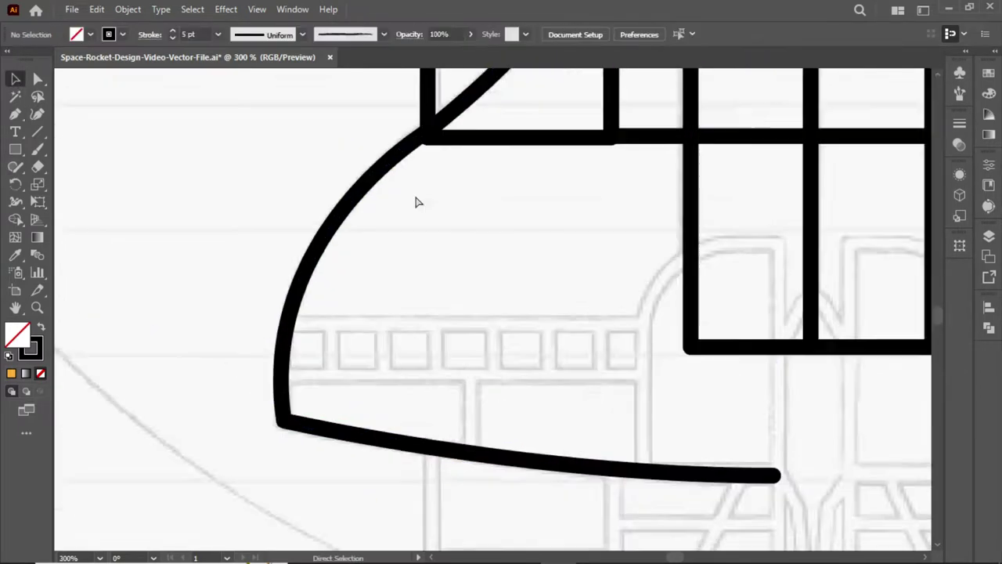
key("a")
left_click_drag(468, 270, 348, 288)
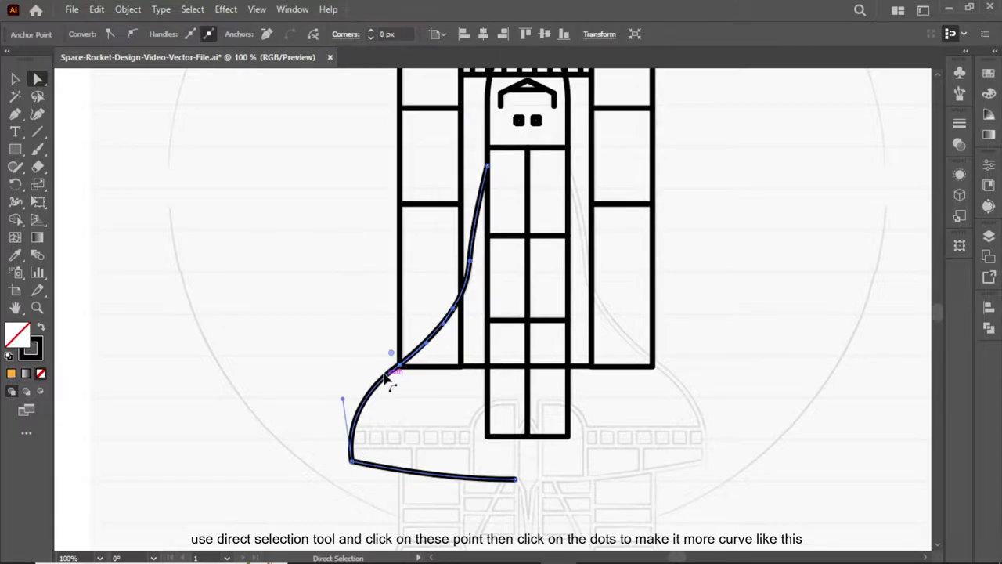
Step: Reflect a vertical copy of the wing curve onto the shuttle's right side
key("v")
right_click(368, 394)
left_click(548, 352)
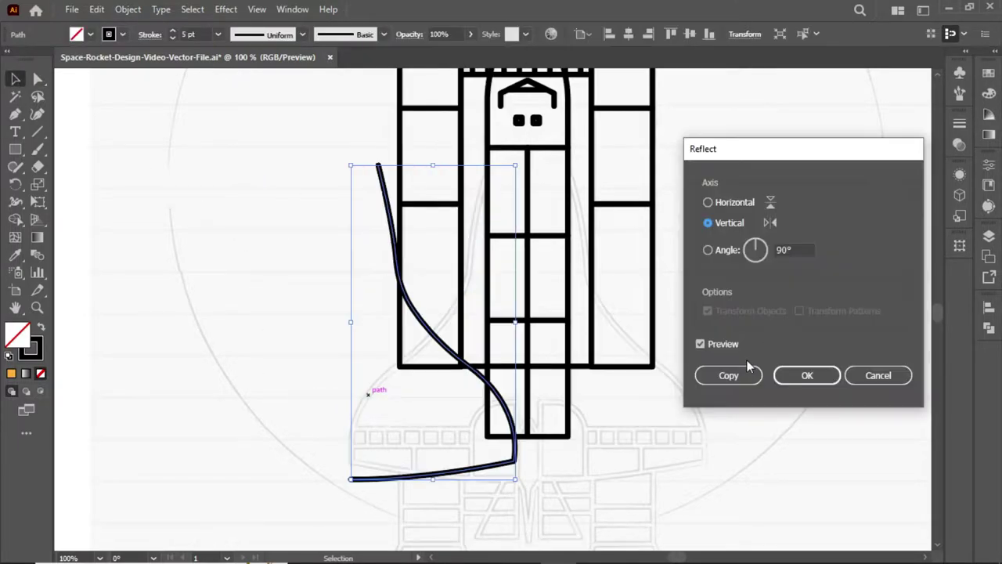
left_click(728, 375)
left_click_drag(551, 384, 697, 384)
key("ctrl+plus")
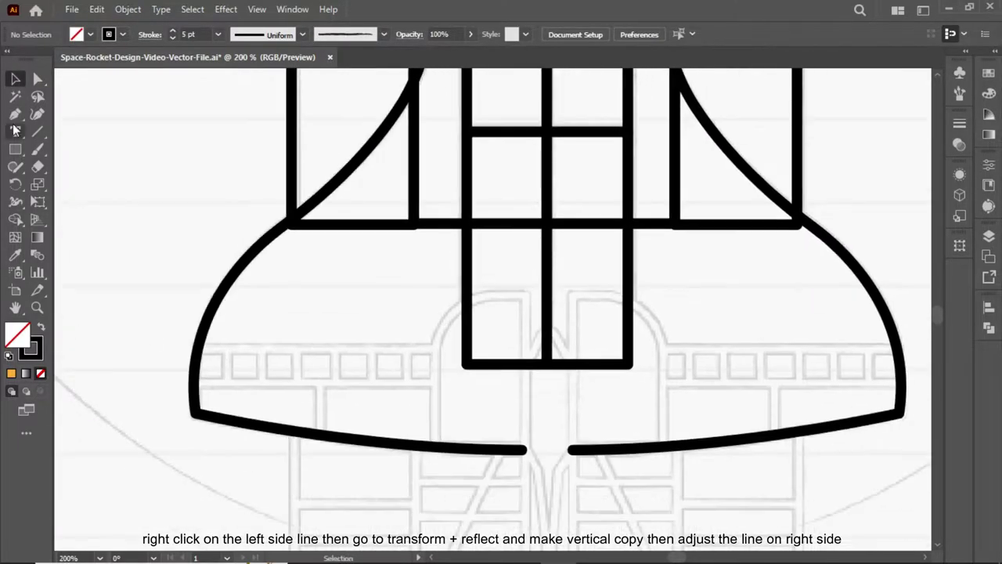
Step: Draw a two-line window strip across the left wing and copy it onto the right wing
left_click(15, 114)
left_click(199, 349)
left_click(439, 349)
mouse_move(227, 350)
left_mouse_down()
mouse_move(229, 385)
mouse_move(262, 368)
mouse_move(295, 368)
left_mouse_up()
key("v")
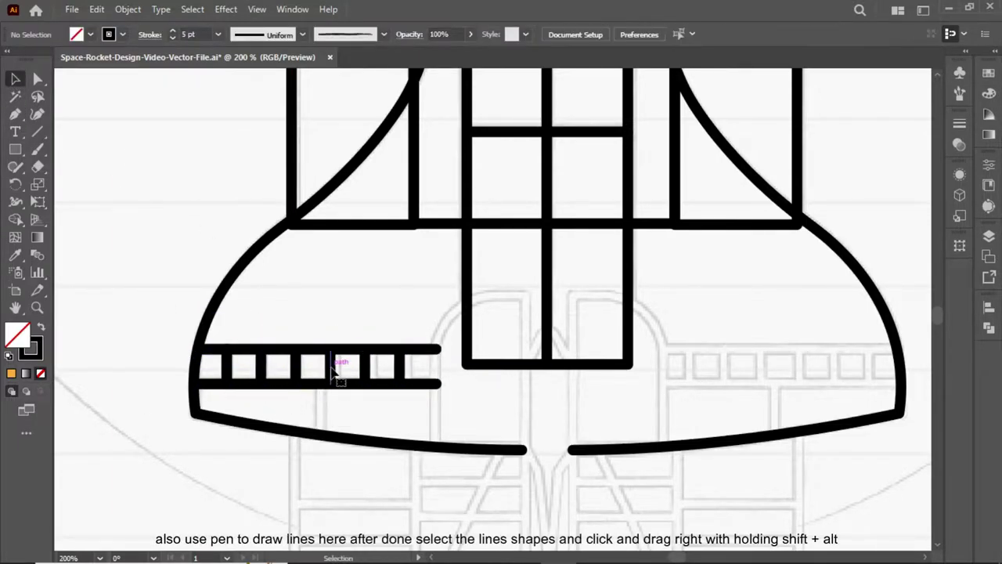
left_click_drag(423, 411, 188, 337)
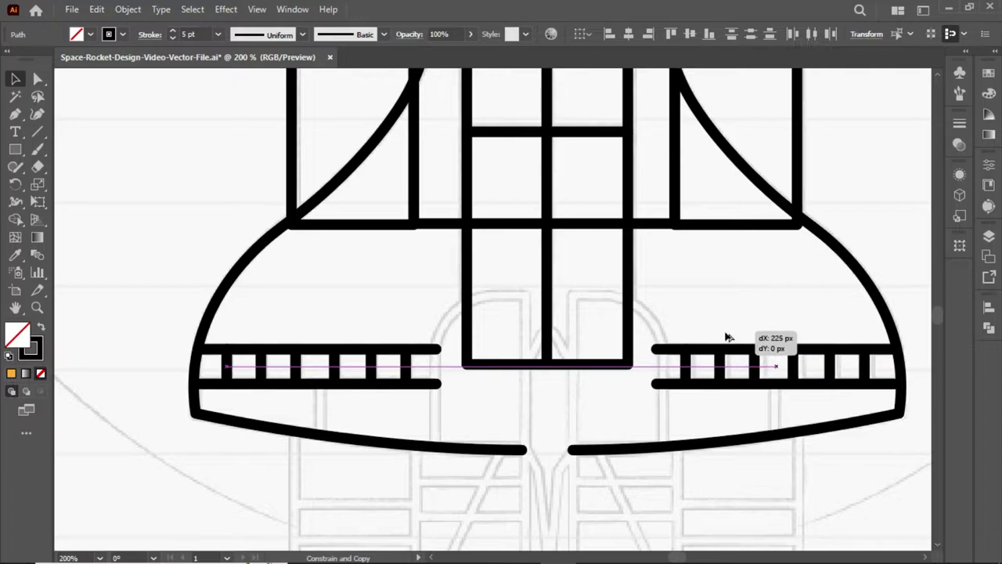
left_click_drag(265, 349, 729, 350)
Step: Draw a rectangle at the base left of centre and round its top corner
key("m")
mouse_move(520, 448)
left_mouse_down()
mouse_move(436, 294)
mouse_move(481, 381)
left_mouse_up()
key("a")
left_click(436, 294)
left_click(529, 468)
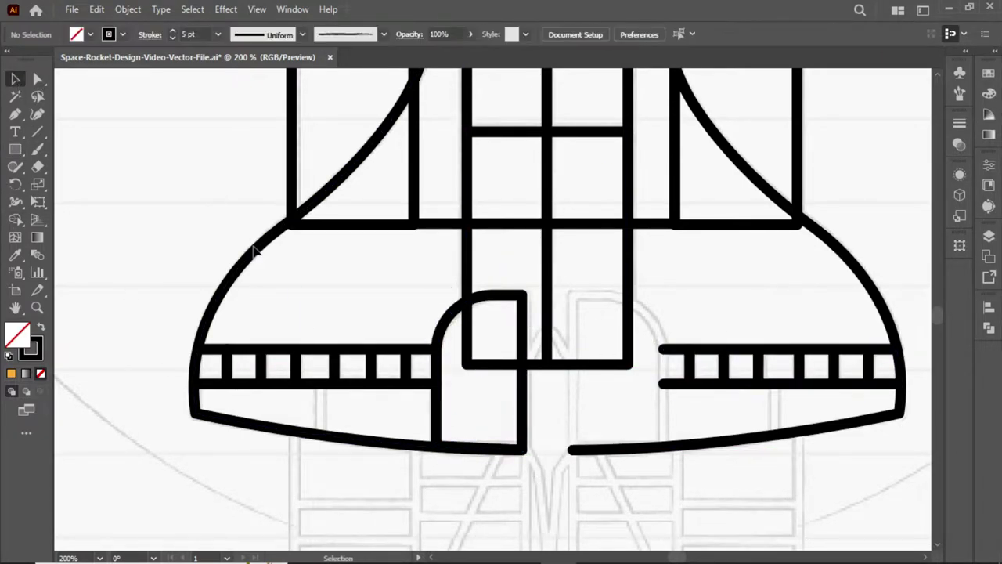
key("v")
left_click(493, 436)
Step: Reflect a copy of the rounded shape and place it right of centre
key("ctrl+minus")
right_click(395, 329)
left_click(707, 407)
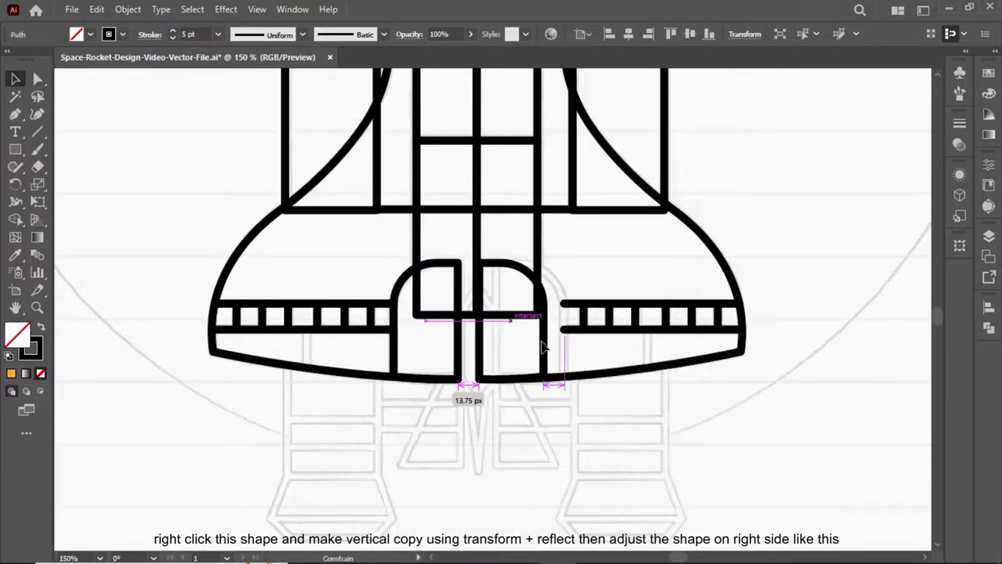
left_click_drag(427, 344, 528, 344)
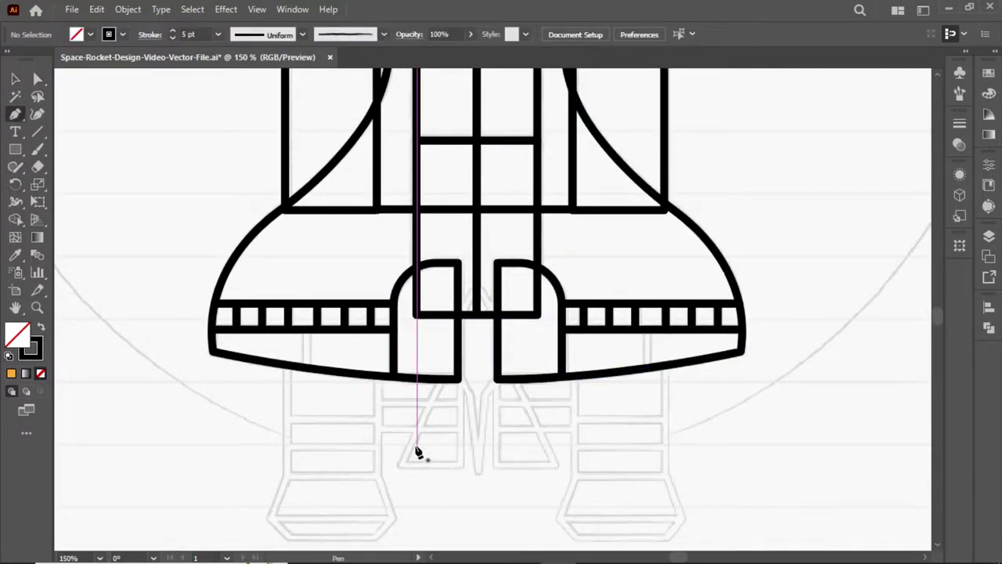
Step: Draw a short vertical line under the left wing and copy it to the right wing
scroll(418, 453, "down", 2)
key("m")
left_click(312, 290, "shift")
left_click(242, 261, "ctrl")
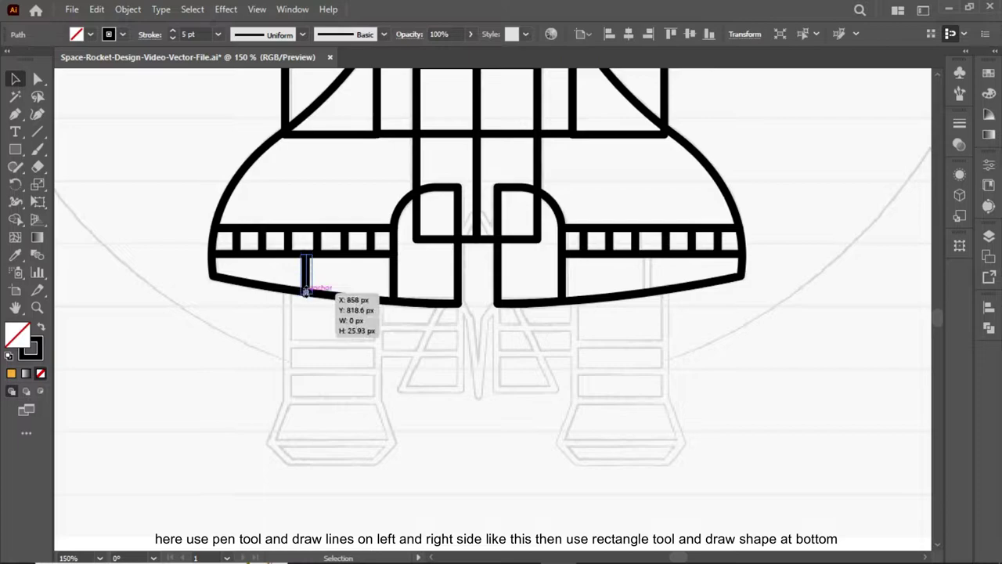
left_click_drag(305, 292, 641, 278)
Step: Draw the left booster leg below the hull with two rung lines across it
left_click_drag(286, 286, 380, 403)
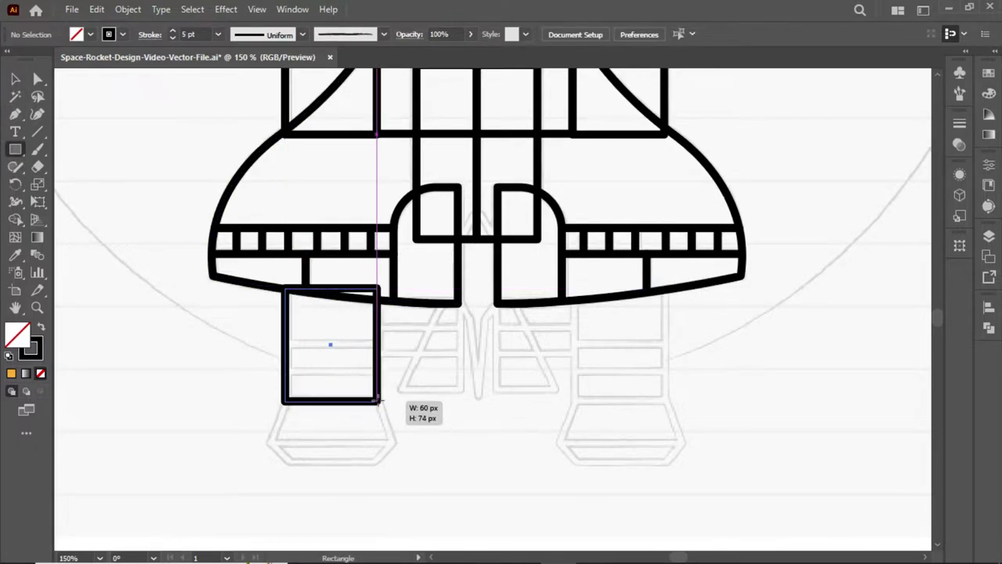
key("v")
left_click(287, 347)
left_click(157, 196)
mouse_move(292, 344)
left_mouse_down()
mouse_move(374, 344)
mouse_move(343, 377)
left_mouse_up()
key("a")
left_click(381, 312)
left_click(242, 331)
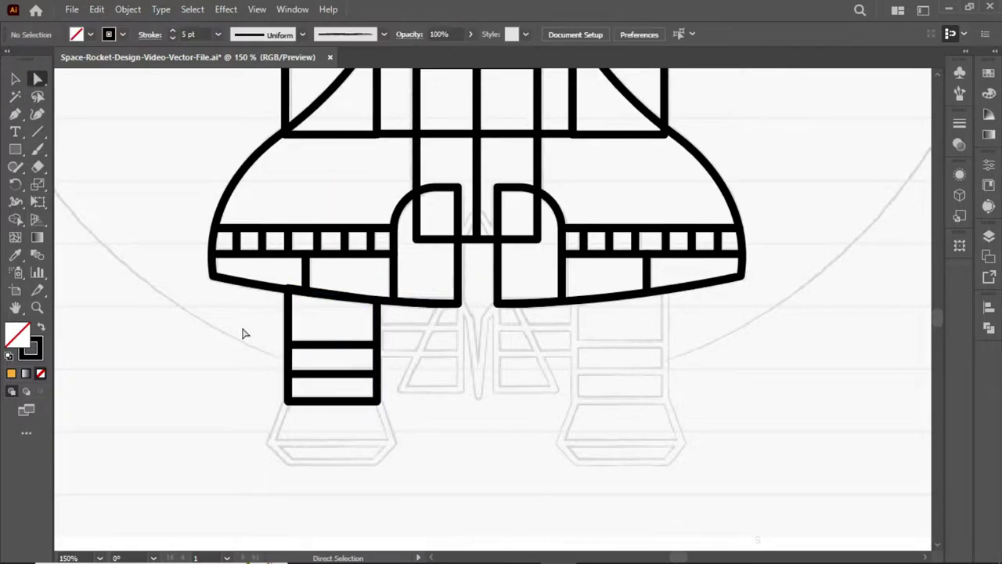
Step: Draw a flared nozzle at the bottom of the left leg
left_click(15, 114)
left_click(286, 402)
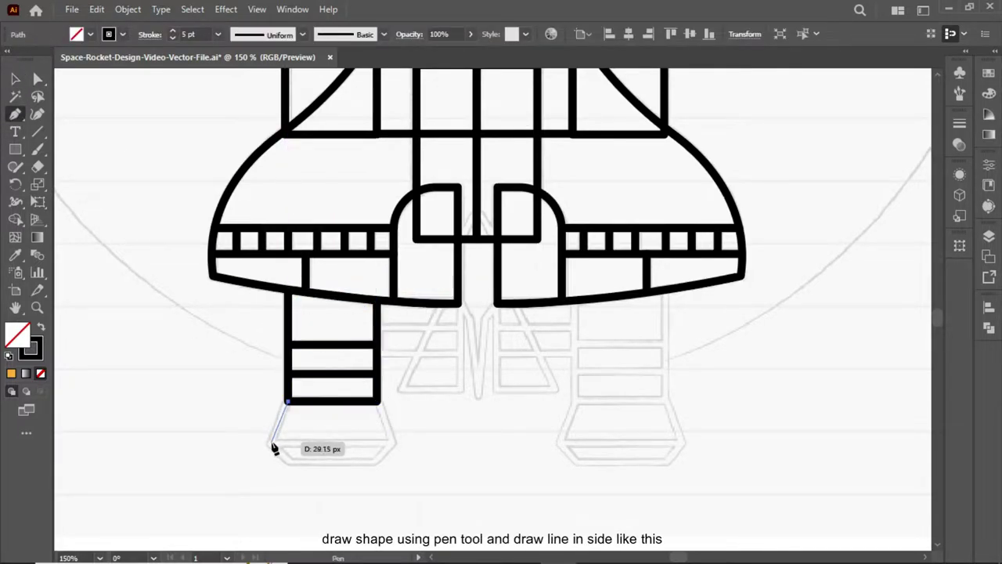
left_click(270, 442)
left_click(381, 462)
left_click(398, 443)
Step: Reflect the whole left leg with its nozzle and move the copy to the right side
left_click(381, 403)
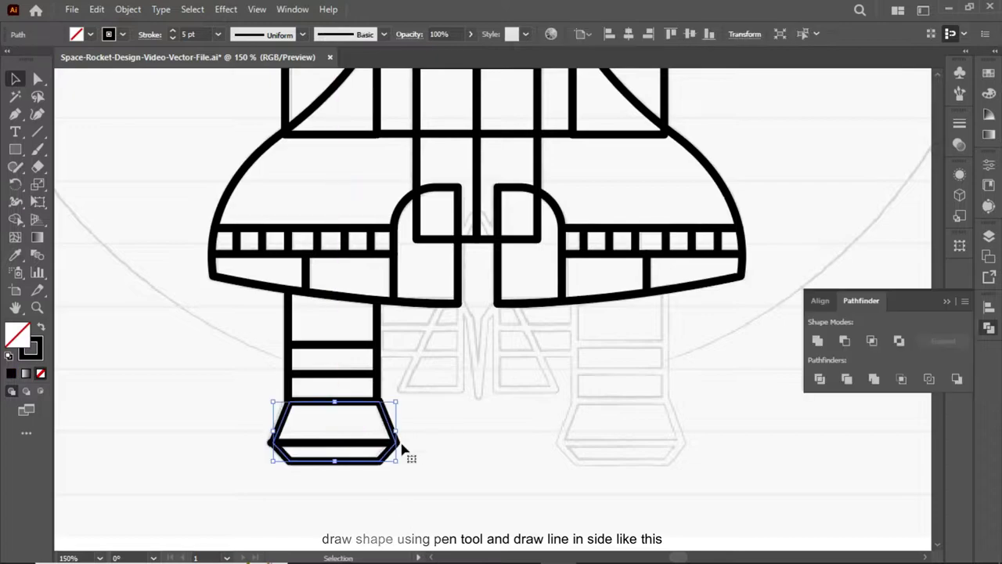
key("v")
left_click_drag(444, 488, 266, 285)
key("o")
key("Return")
left_click_drag(335, 375, 622, 376)
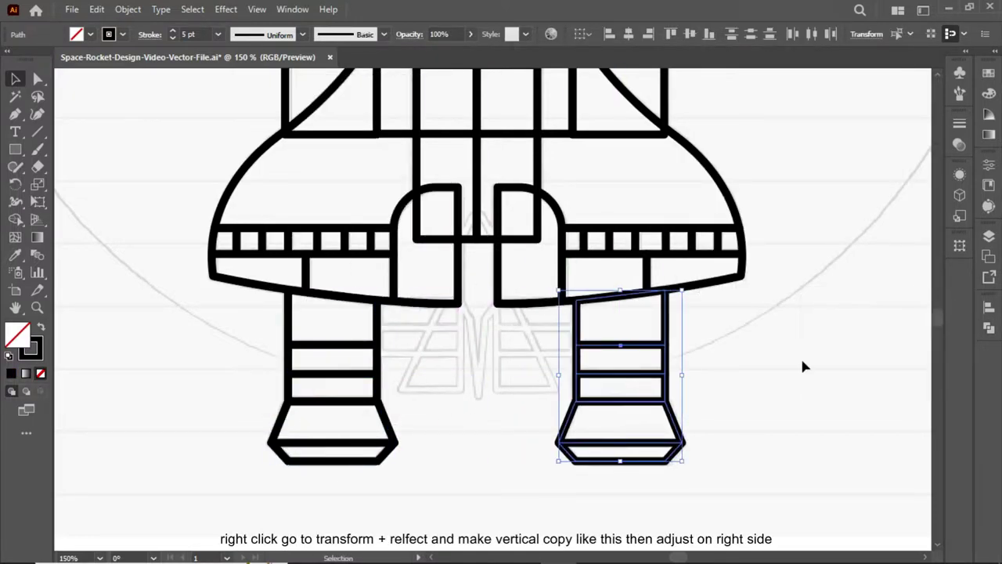
Step: Draw the pointed centre fin with a peaked top and tapered bottom tip
key("p")
left_click(458, 302)
left_click(458, 238)
left_click(478, 211)
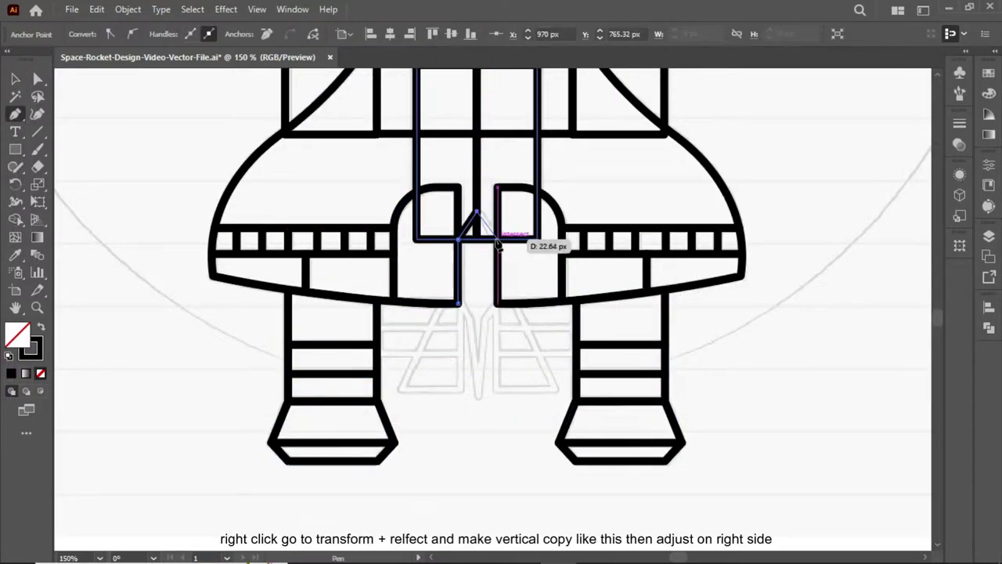
left_click(497, 239)
left_click(498, 302)
left_click(478, 396)
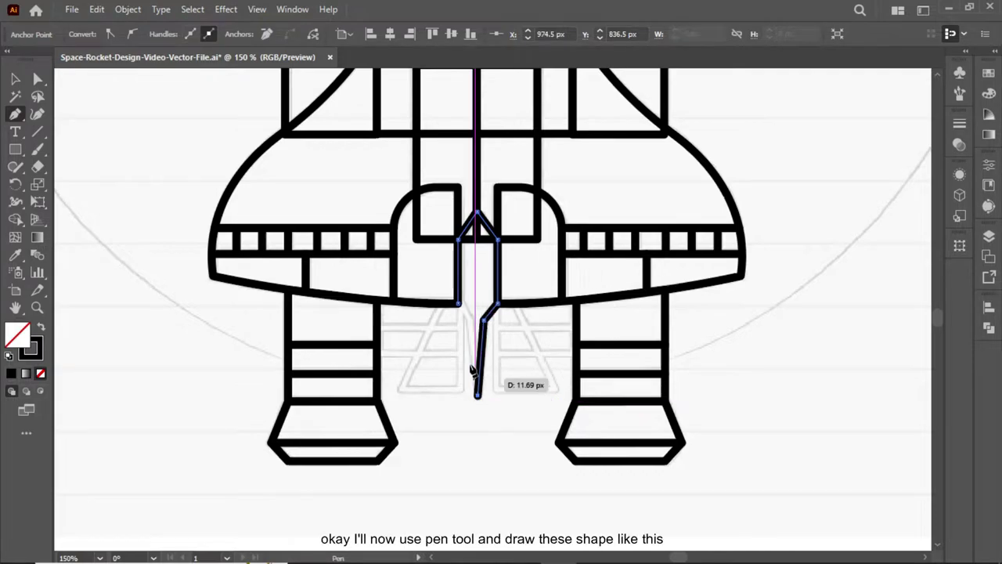
left_click(458, 303)
key("ctrl+shift+a")
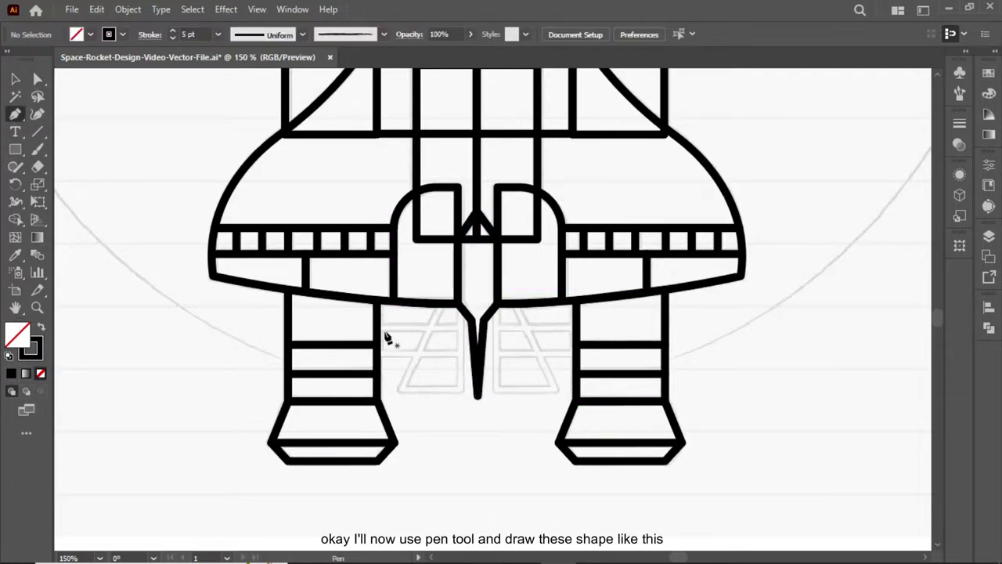
Step: Draw the angled panel beside the fin on the left side
left_click(441, 304)
left_click(401, 390)
left_click(463, 390)
left_click(462, 304)
left_click(441, 304)
key("a")
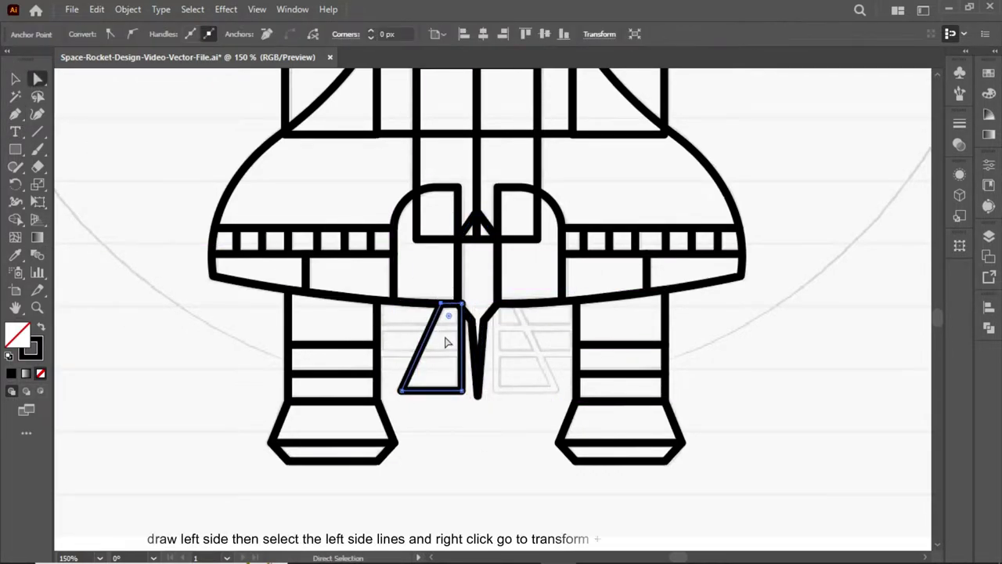
key("ctrl+shift+a")
key("v")
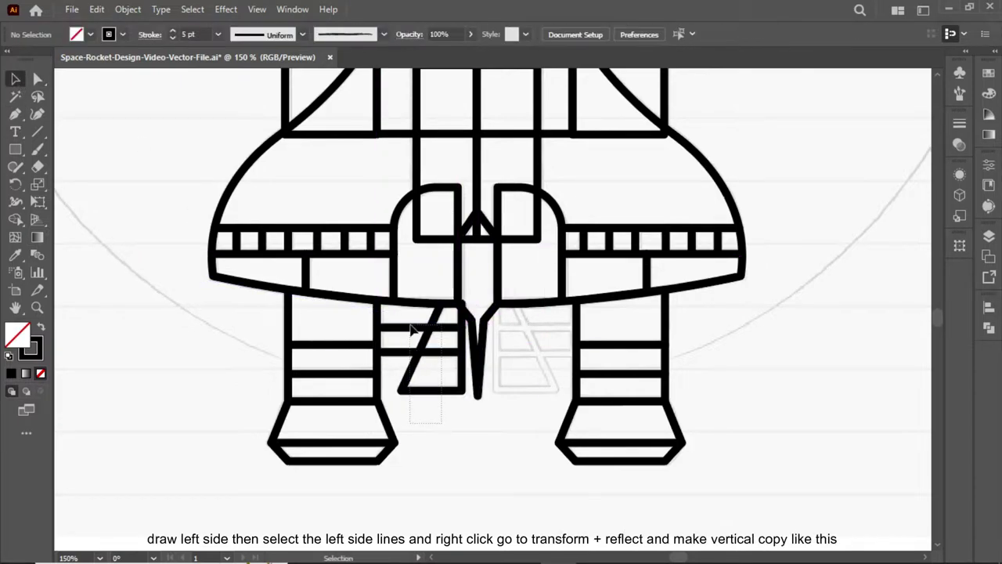
Step: Mirror the left panel lines vertically and move the copy to the right
left_click_drag(413, 330, 379, 309)
right_click(423, 353)
left_click(731, 375)
left_click_drag(438, 379, 553, 379)
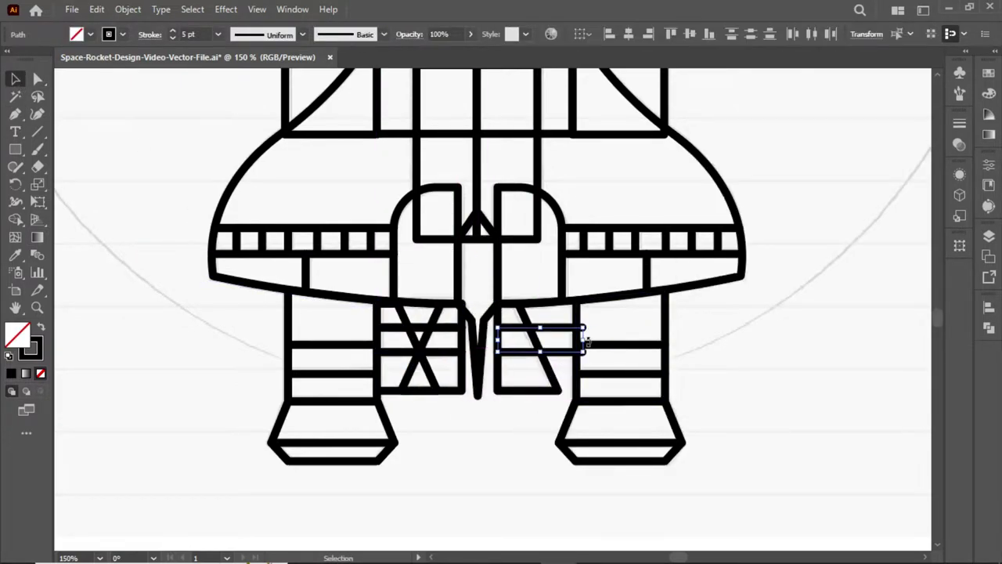
left_click(509, 446)
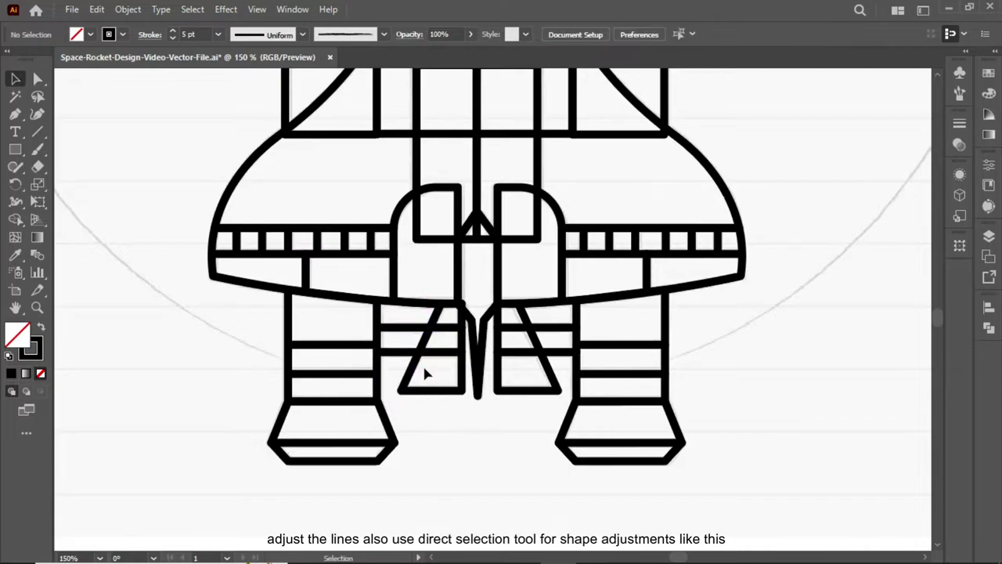
Step: Remove the dividing lines across the nose band and inside the rounded base shapes with Shape Builder
key("v")
key("shift+m")
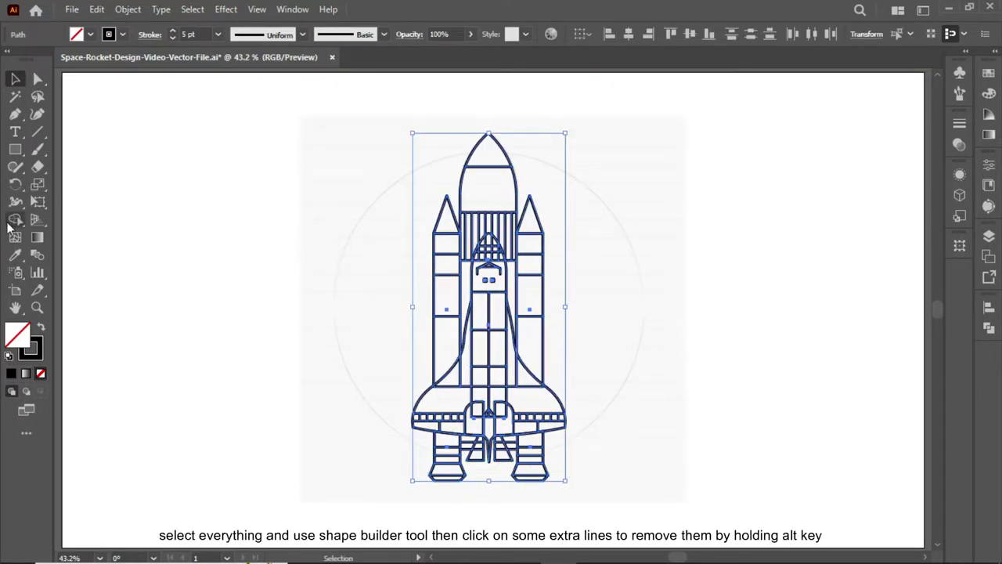
key("ctrl+equal")
key("ctrl+equal")
key("ctrl+equal")
key("ctrl+equal")
key("ctrl+equal")
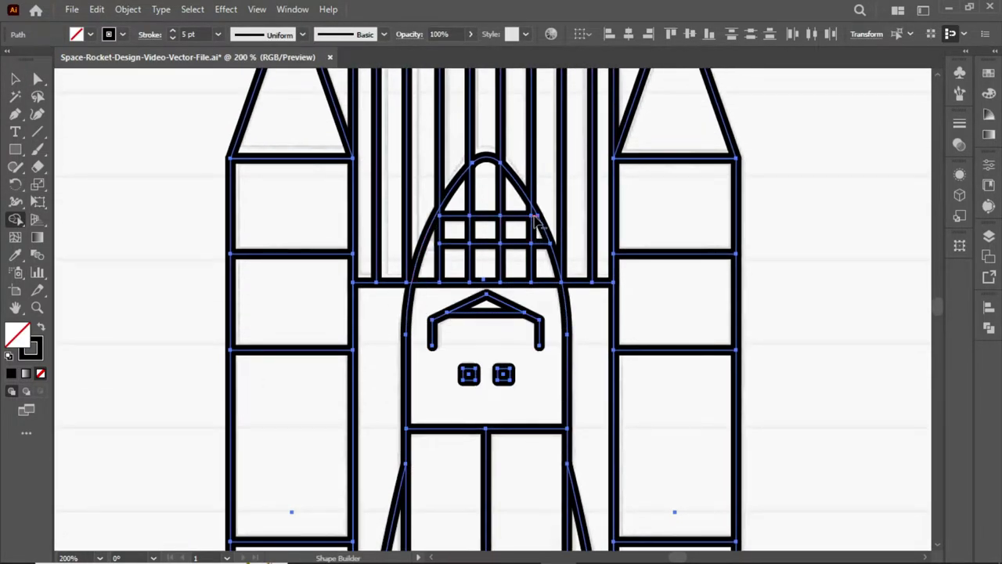
left_click_drag(440, 235, 502, 228)
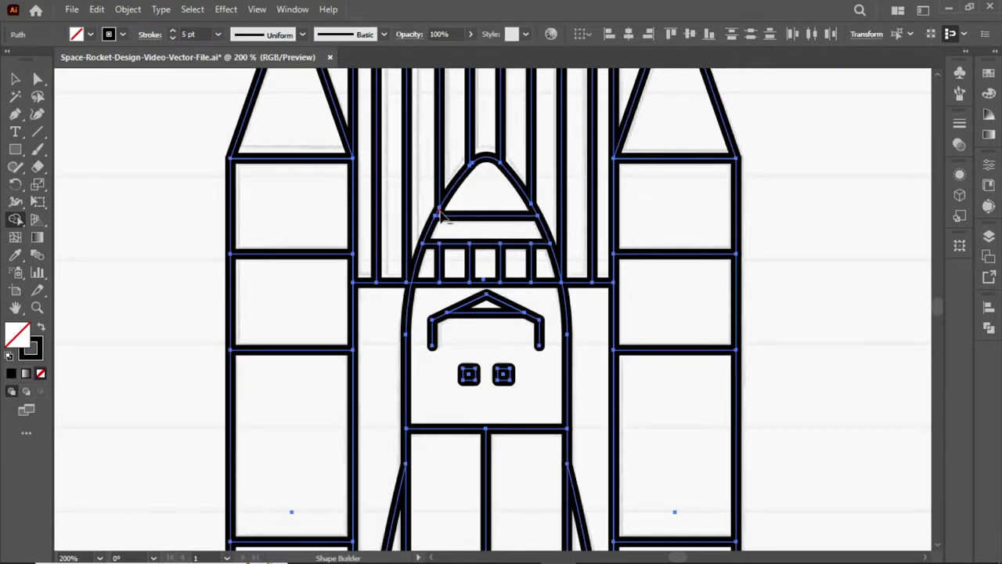
key("ctrl+minus")
key("ctrl+minus")
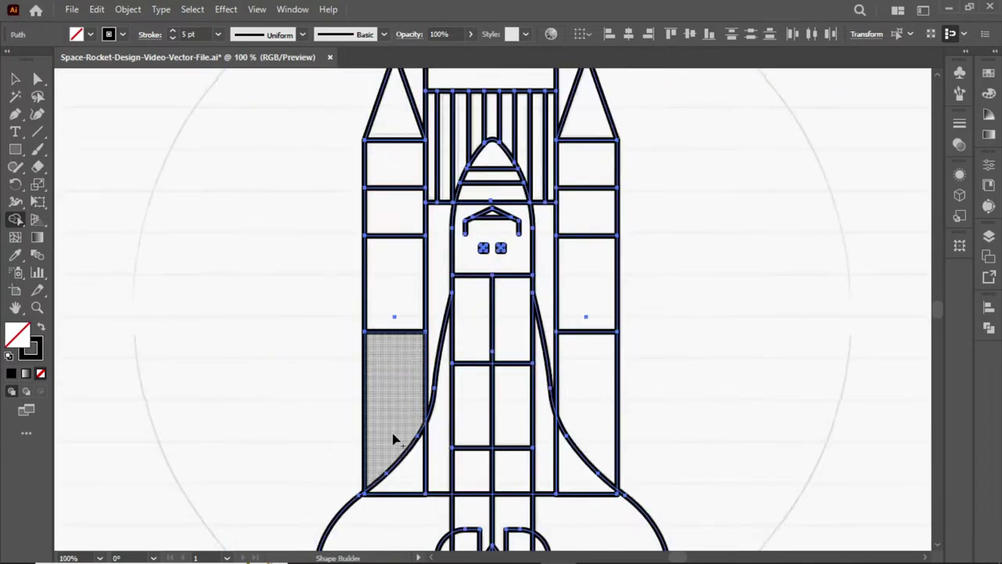
scroll(702, 427, "down", 3)
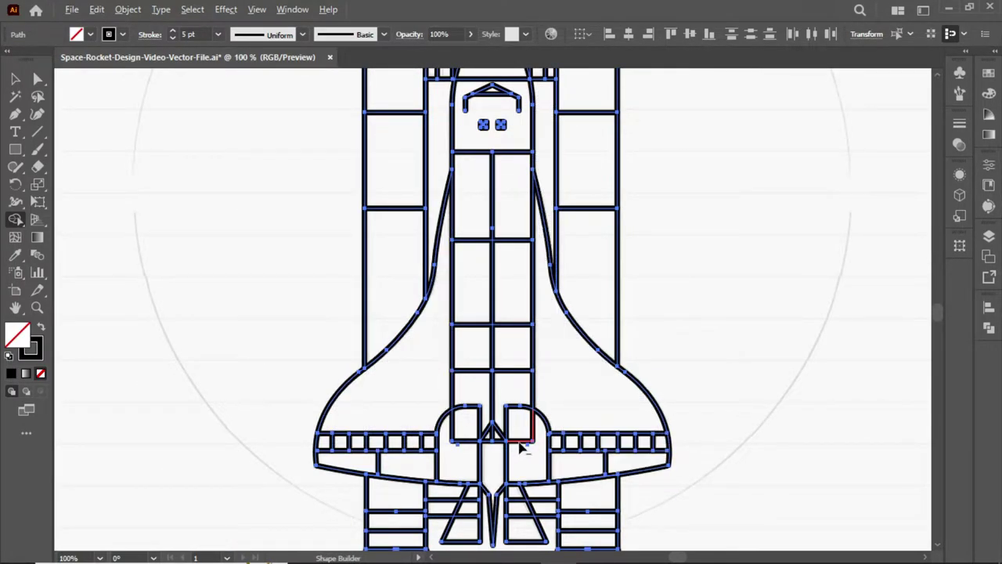
left_click_drag(521, 446, 499, 445)
Step: Draw a circle centred on the rocket to encircle it
key("ctrl+shift+a")
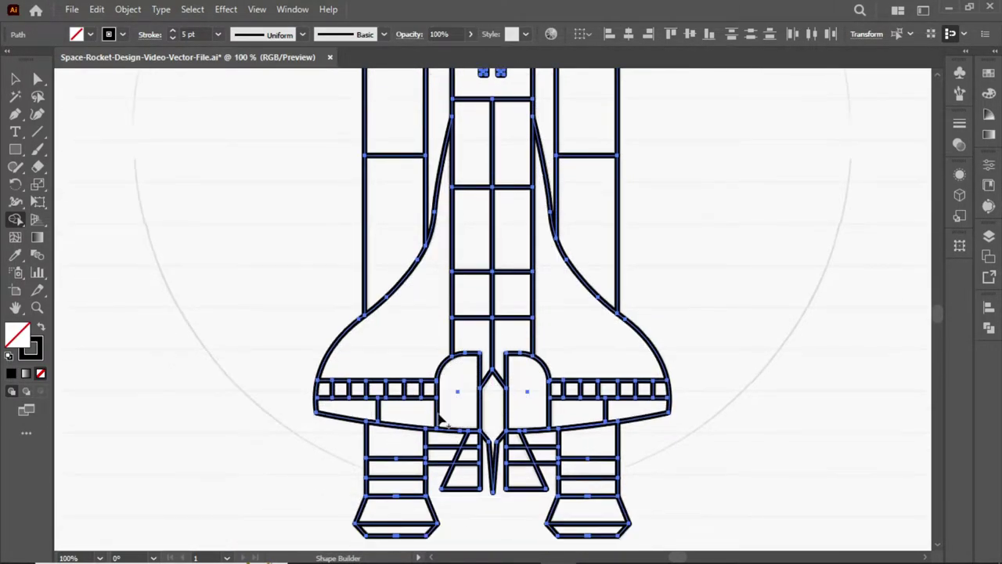
key("ctrl+0")
key("l")
left_click_drag(486, 306, 484, 154)
Step: Group all of the rocket's line shapes together
key("v")
key("ctrl+shift+a")
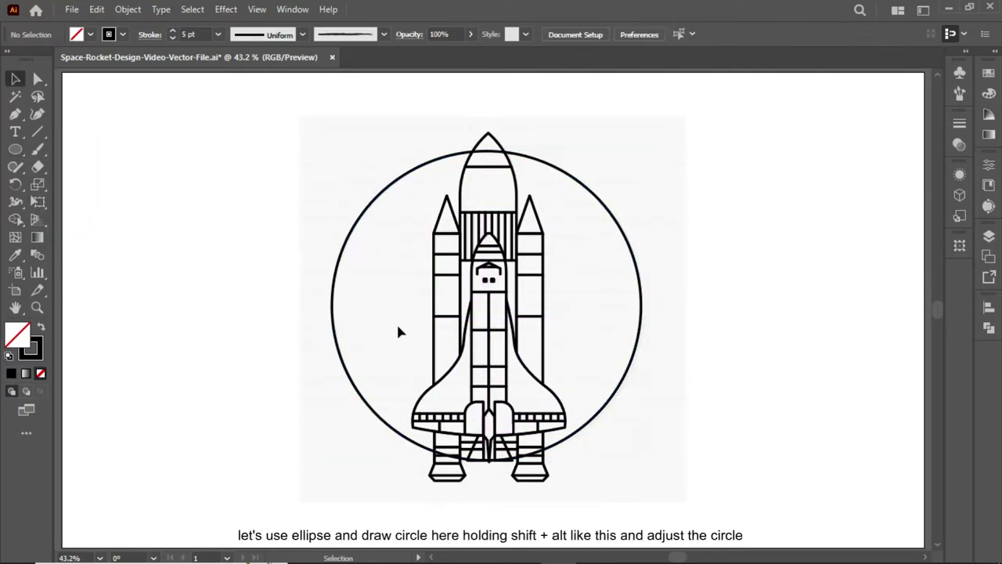
key("F7")
scroll(811, 359, "up", 1)
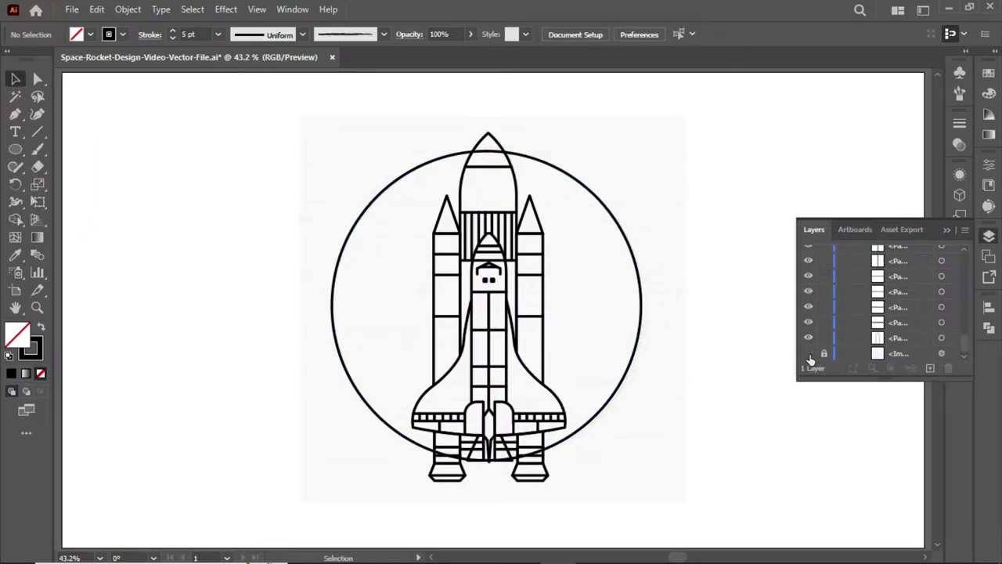
key("F7")
left_click_drag(404, 493, 588, 193)
right_click(541, 329)
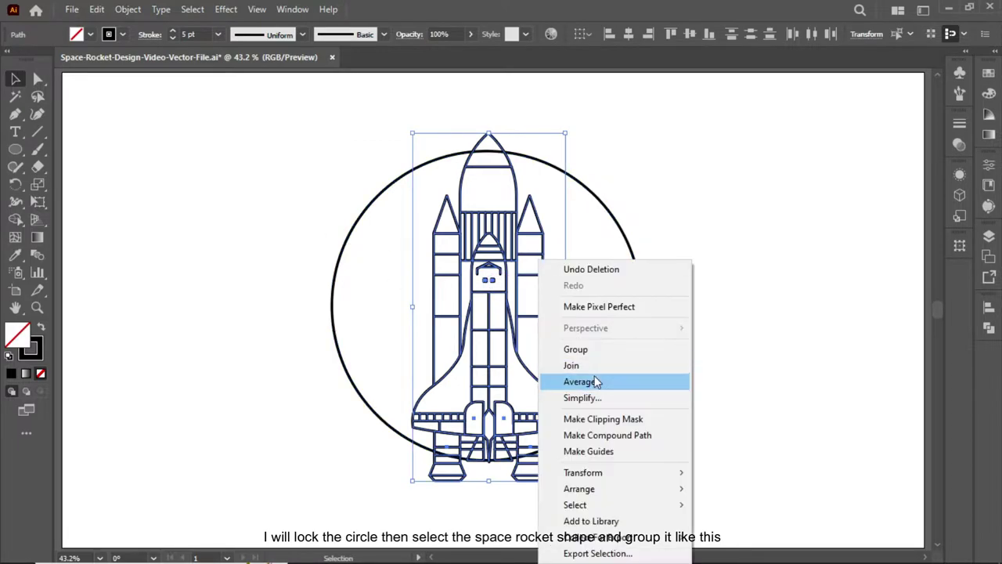
left_click(603, 358)
left_click(654, 343)
Step: Lock and hide the circle in the Layers panel
key("F7")
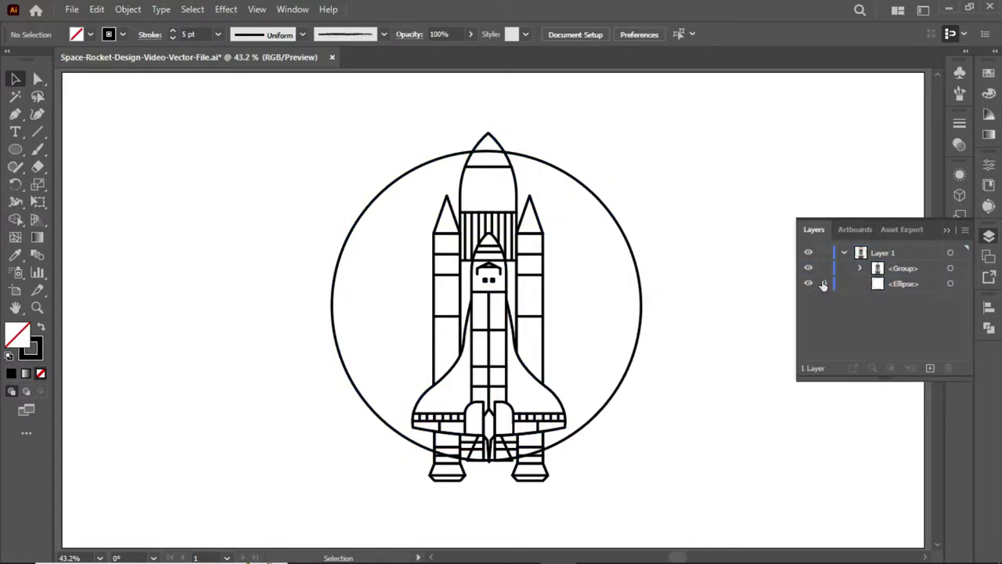
left_click(823, 283)
left_click(808, 283)
Step: Apply Outline Stroke to the rocket and unite it into one solid silhouette
left_click(495, 469)
left_click(128, 10)
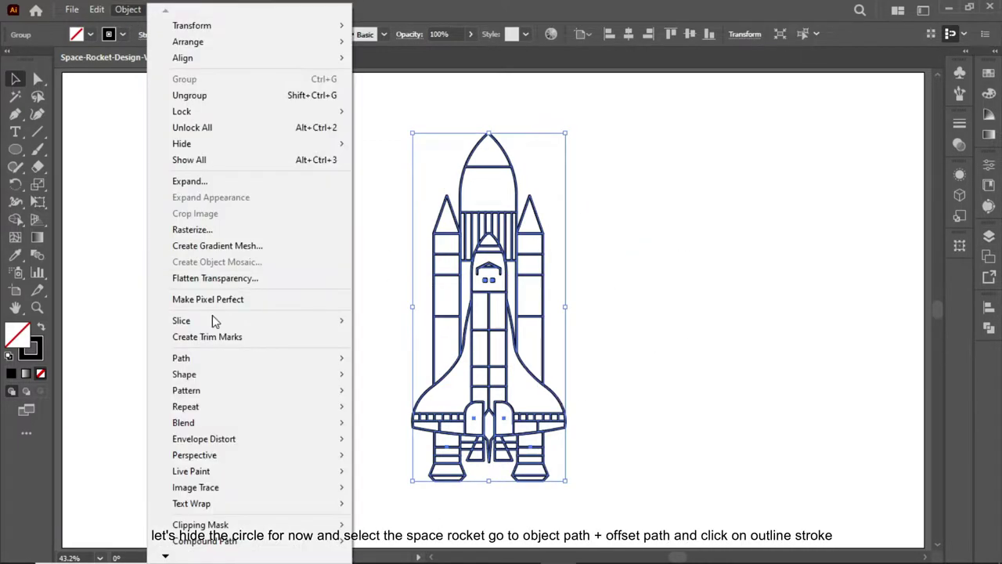
left_click(391, 386)
left_click(988, 328)
left_click(818, 340)
left_click(636, 350)
Step: Ungroup and release the silhouette into a fill group, showing it while hiding the outline group
left_click(563, 376)
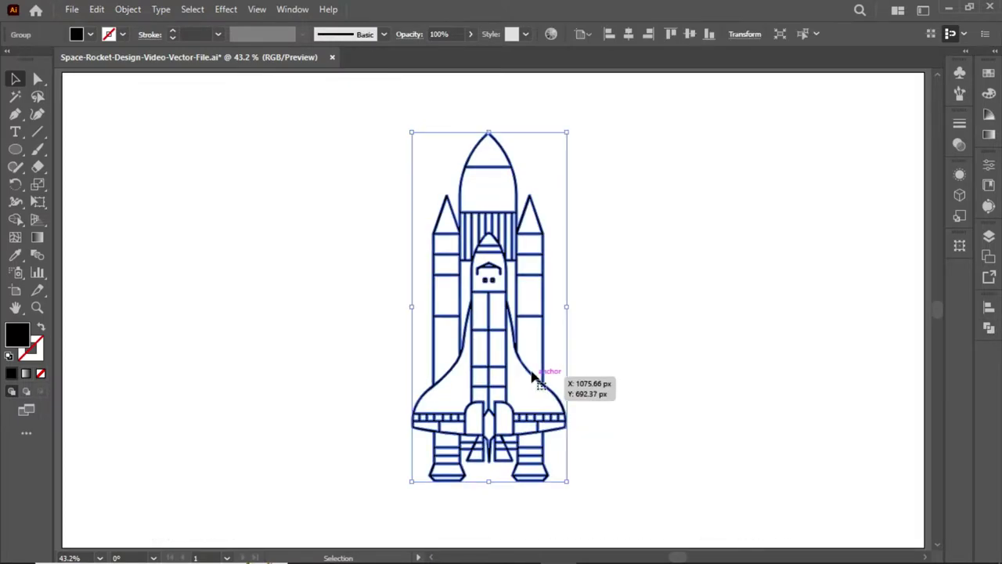
right_click(548, 345)
left_click(549, 277)
right_click(574, 368)
left_click(577, 379)
left_click(546, 312)
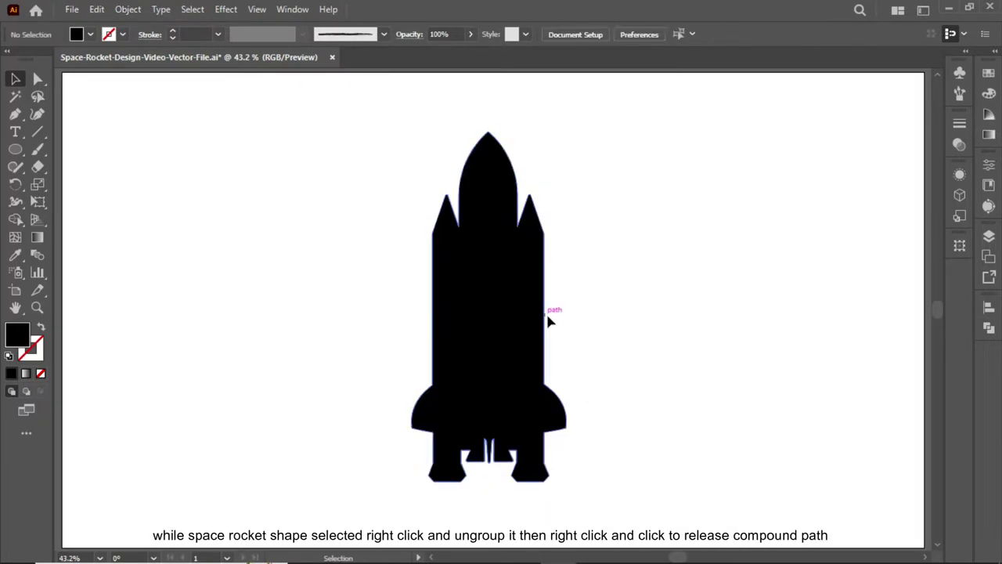
key("ctrl+a")
key("ctrl+8")
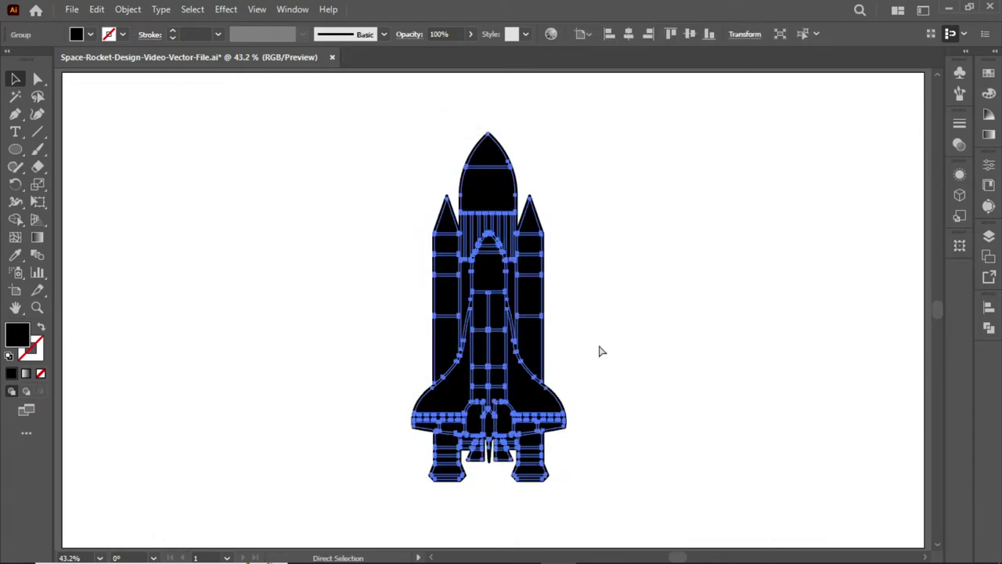
left_click(808, 283)
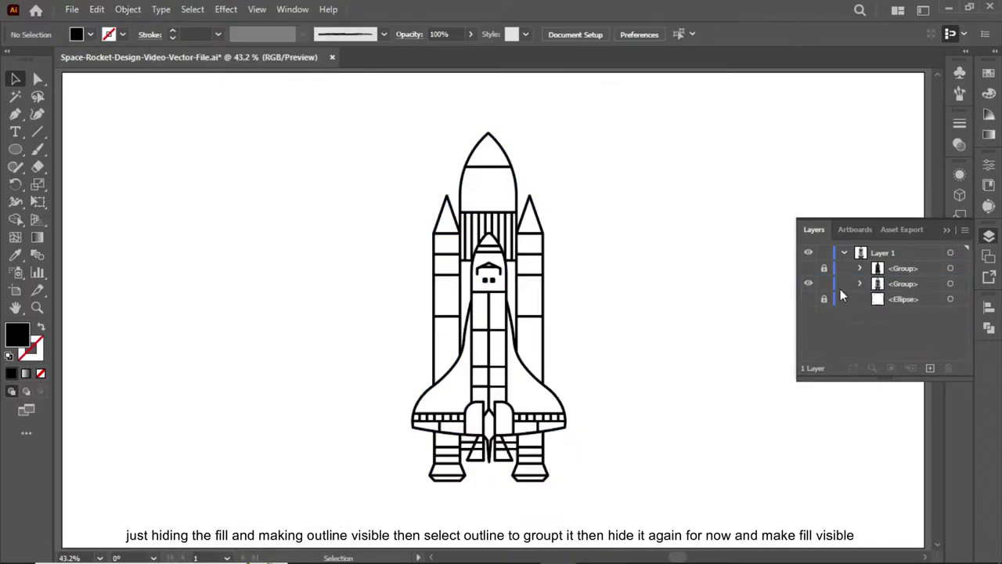
left_click(808, 283)
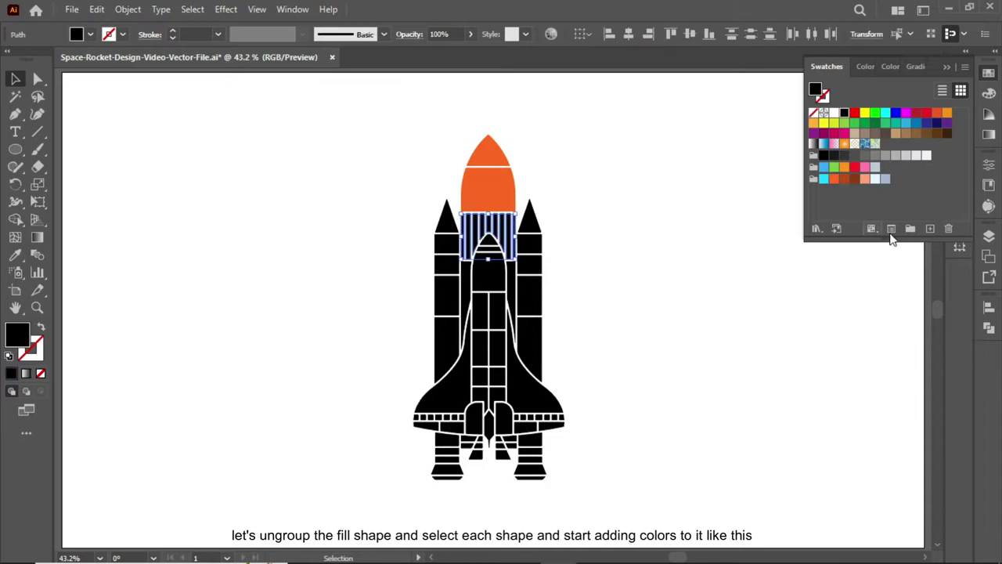
Step: Fill the boosters and shuttle body light blue and the tank orange
left_click(527, 219)
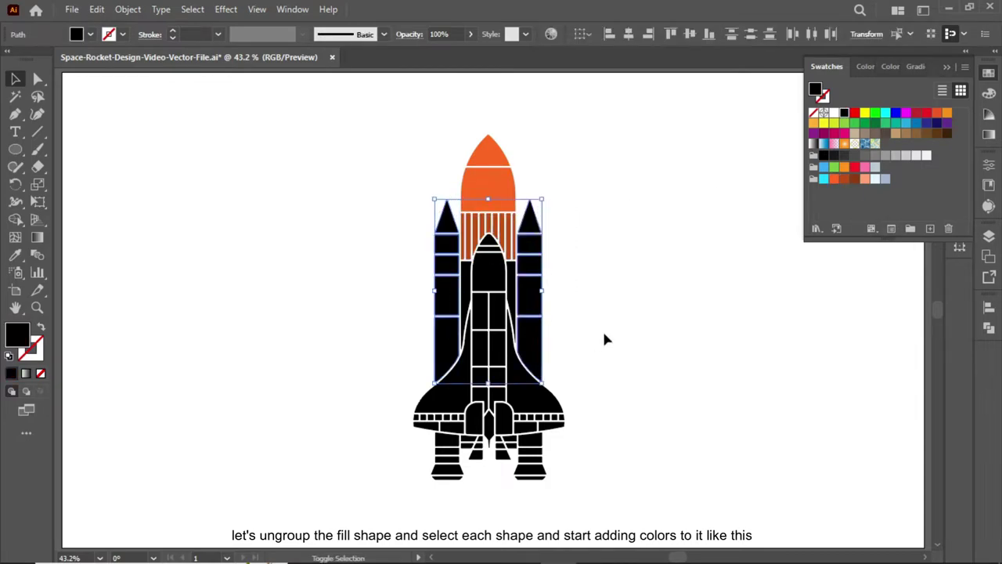
left_click(877, 179)
left_click(673, 236)
left_click(519, 279)
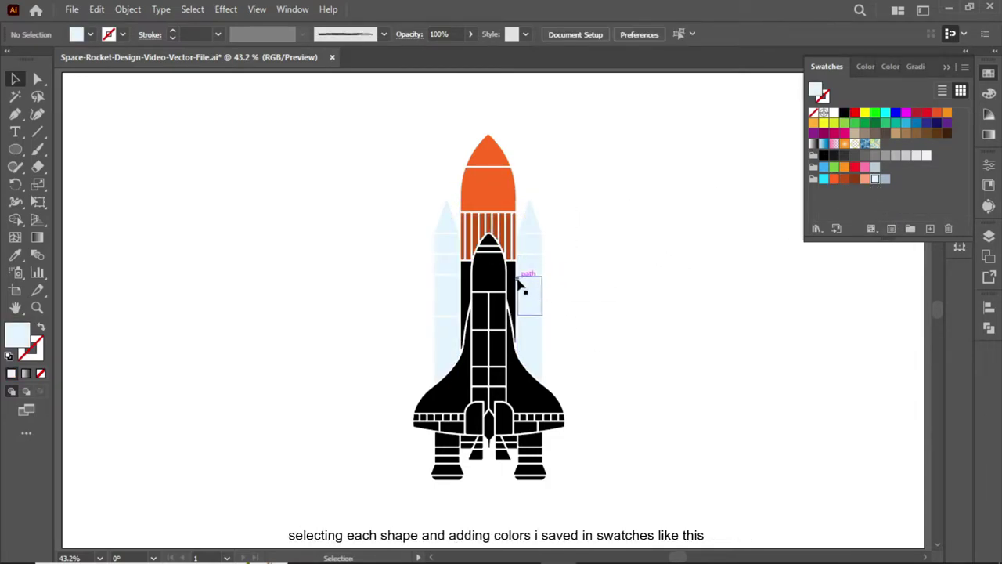
left_click(834, 179)
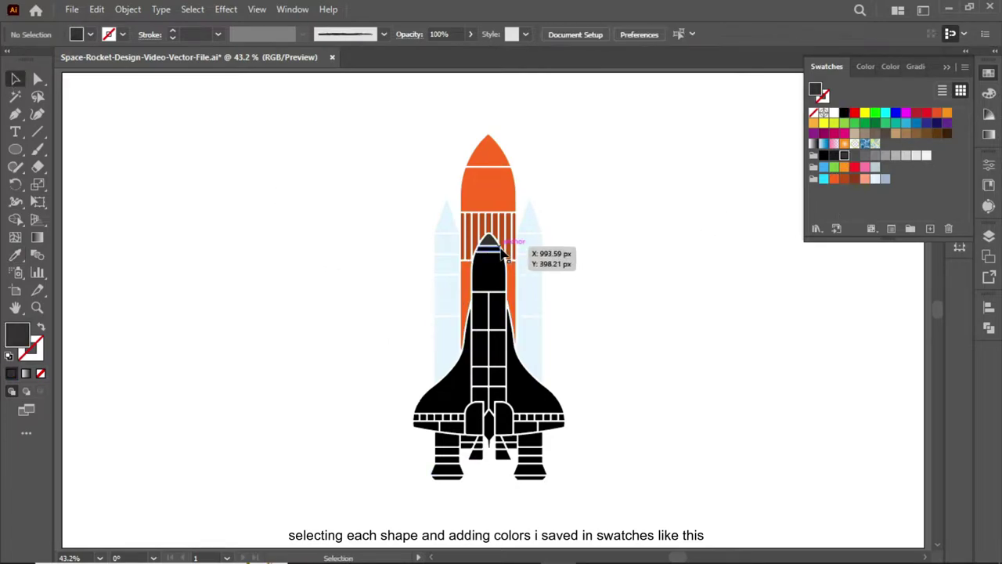
left_click(483, 358)
key("i")
left_click(446, 314)
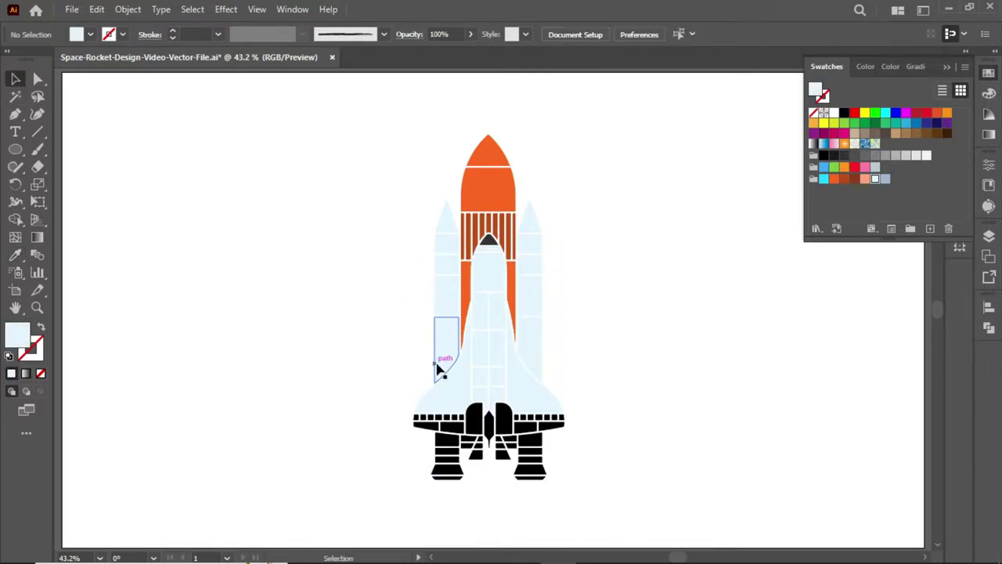
Step: Give the two rows of small squares a blue-grey fill and match the bar beneath to the wing
key("ctrl+1")
left_click_drag(575, 486, 591, 369)
left_click(360, 322)
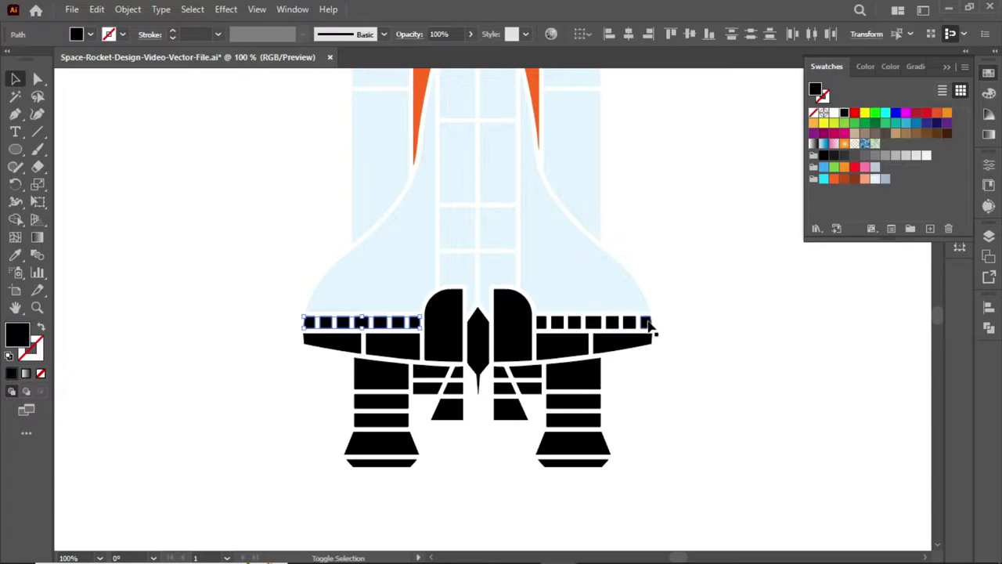
left_click(881, 178)
left_click(344, 345, "ctrl")
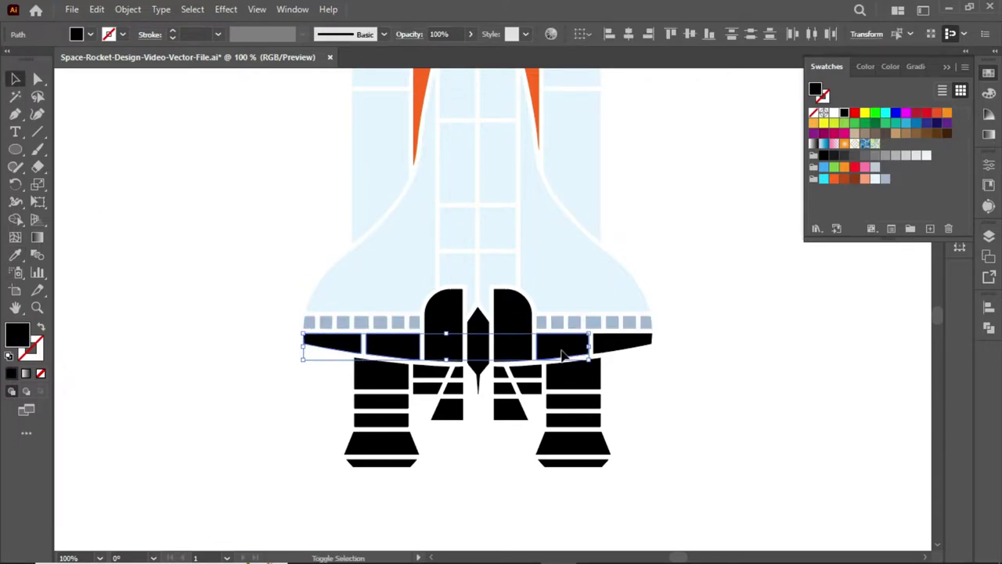
left_click(563, 282)
Step: Colour the central thruster arches and lower booster segments with the wing's light blue
key("v")
left_click(470, 329)
key("i")
left_click(345, 266)
key("v")
left_click(477, 337)
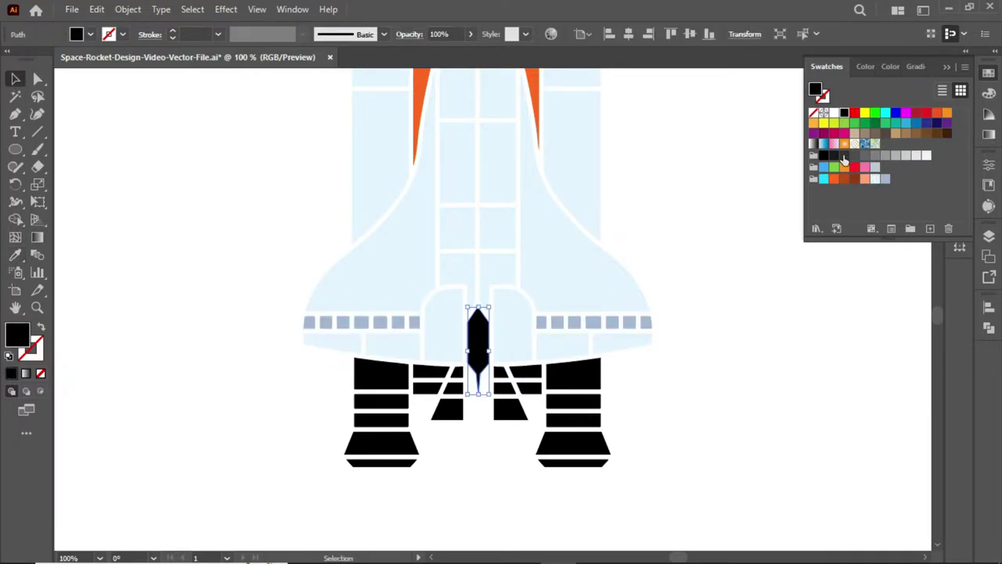
left_click(548, 401, "shift")
key("i")
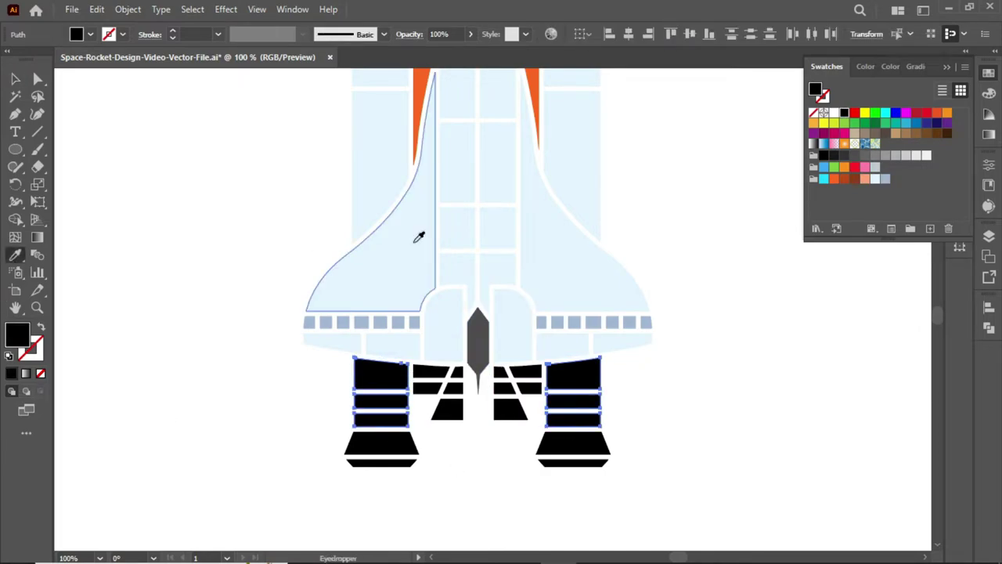
left_click(418, 235)
key("v")
key("ctrl+shift+a")
Step: Fill both nozzles and the top engine bars dark grey
left_click(384, 454)
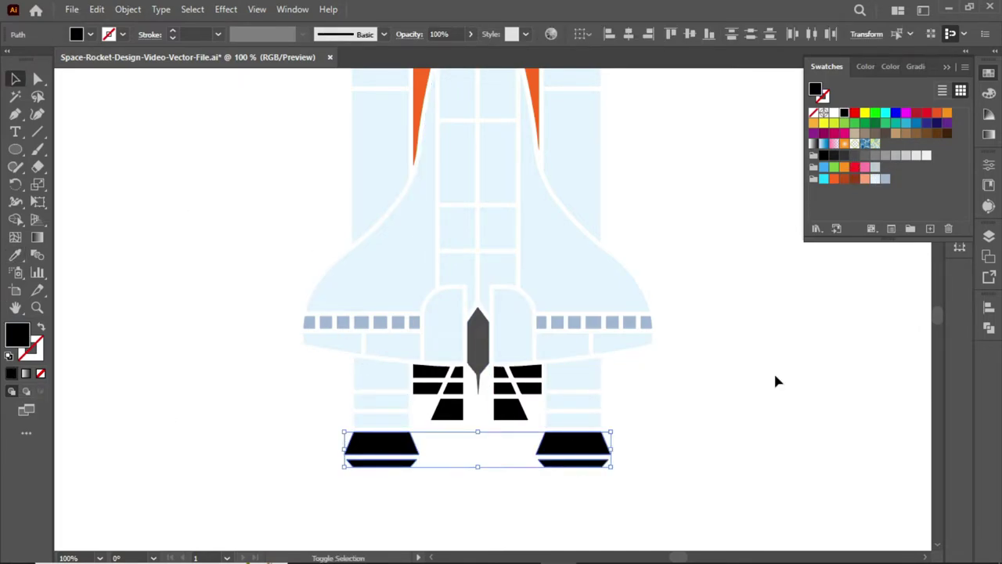
left_click(834, 154)
left_click(391, 482)
left_click(384, 455)
left_click(305, 493)
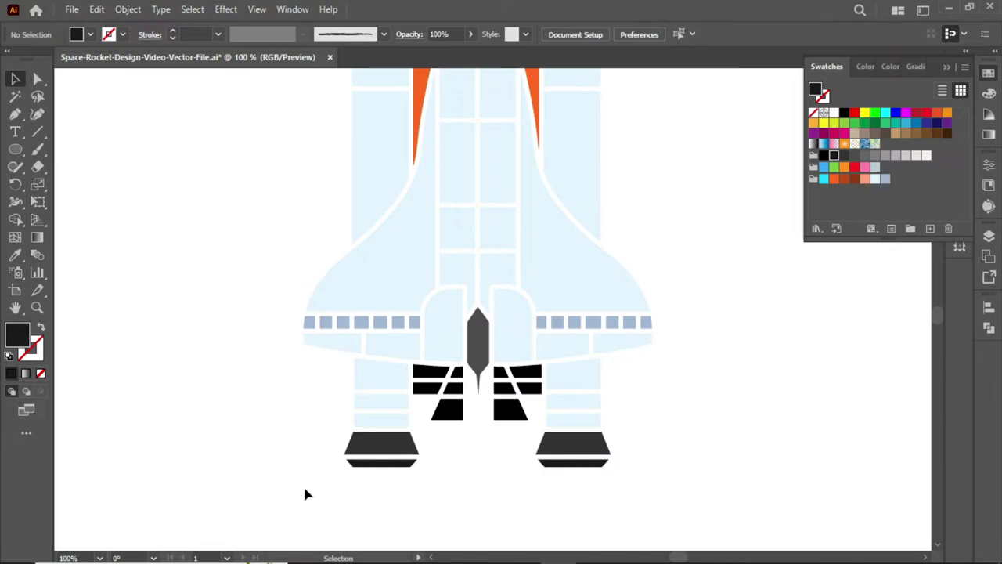
left_click(419, 372)
left_click(854, 155)
Step: Select the middle engine bar and both lower trapezoids
key("ctrl+shift+a")
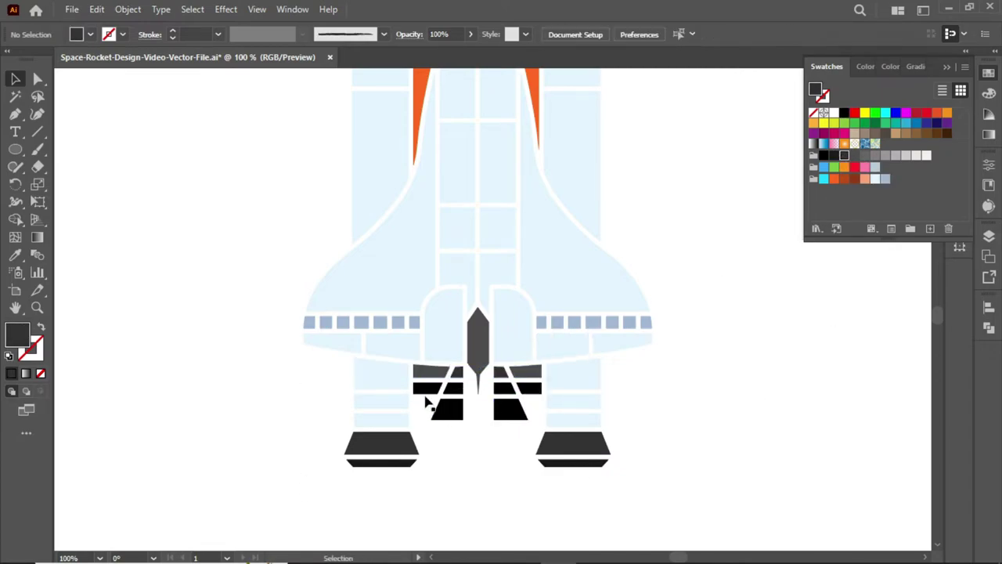
left_click(435, 388)
left_click(448, 407)
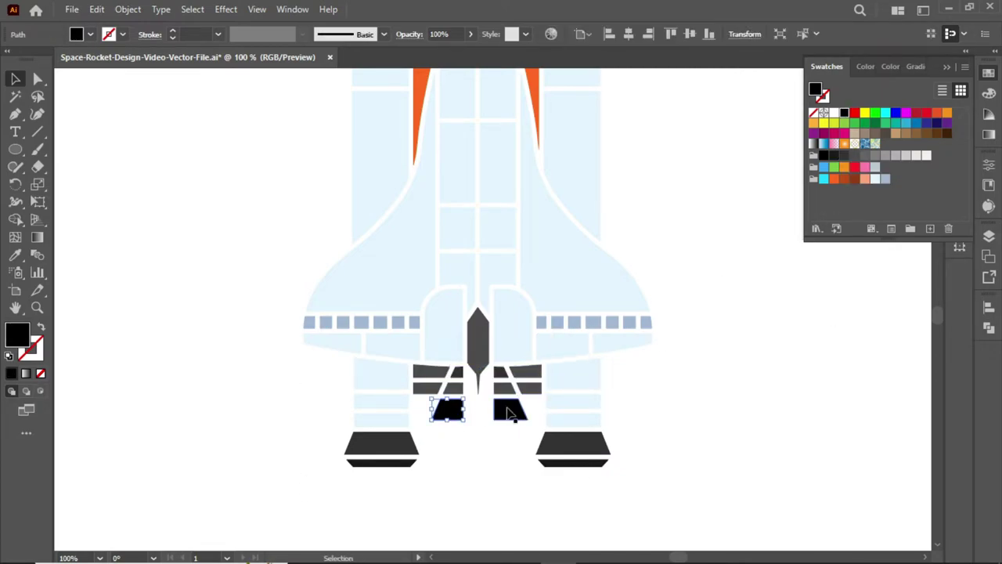
left_click(505, 403, "shift")
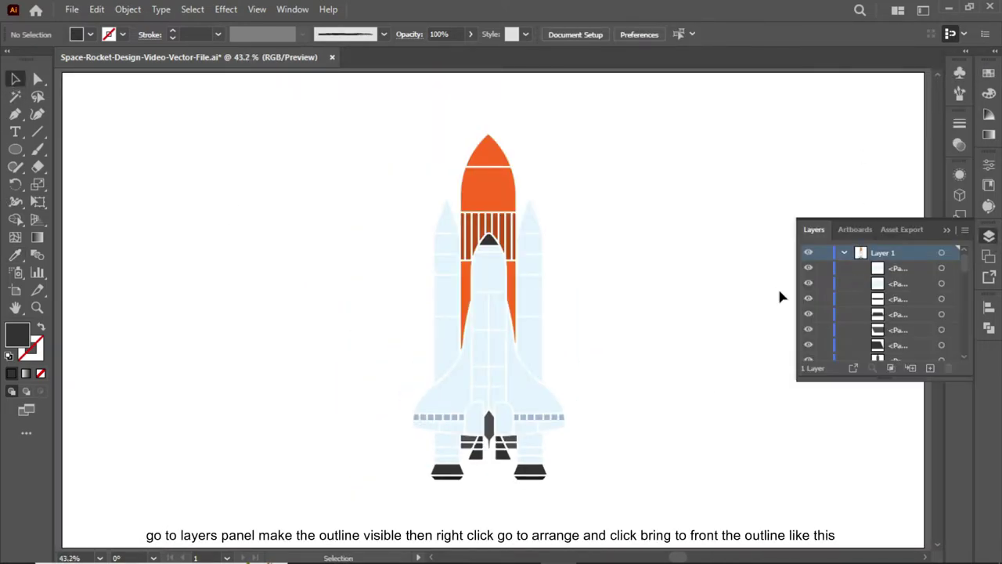
Step: Bring the dark outlines to the front and lock the stroke-free cyan circle behind the rocket
right_click(546, 305)
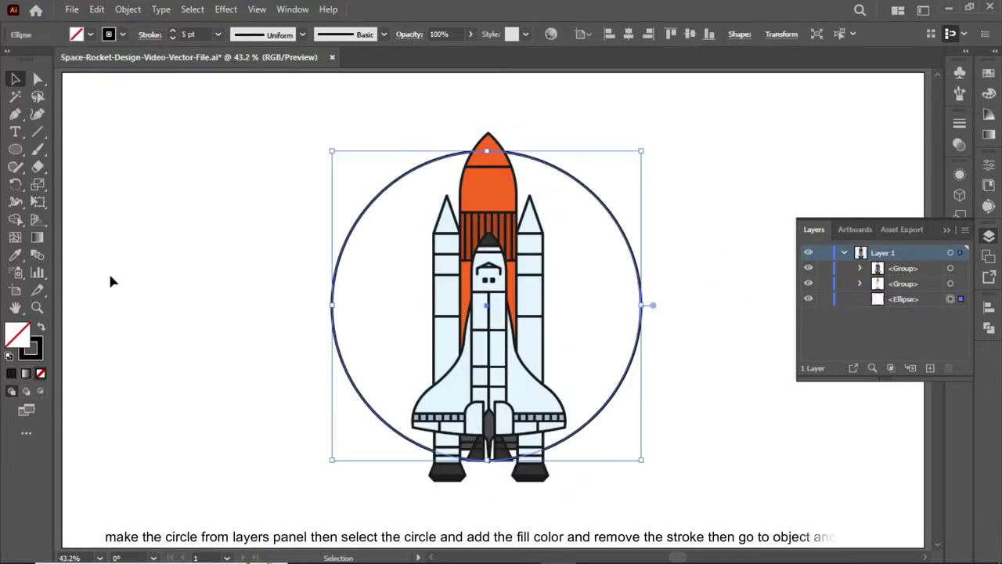
left_click(128, 9)
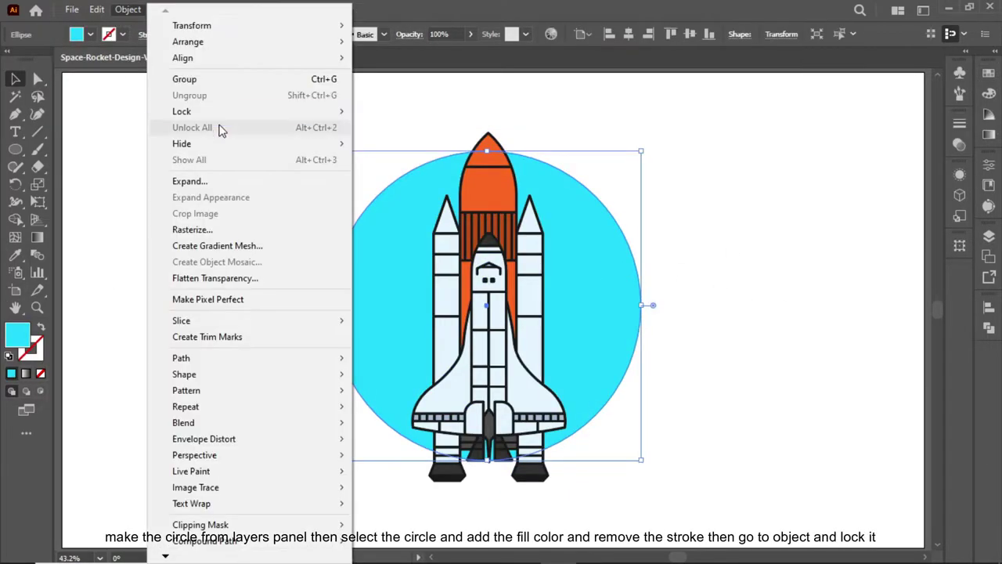
left_click(219, 107)
key("ctrl+equal")
left_click(421, 206)
Step: Ungroup the rocket's fill shapes and draw a shading line across the booster
right_click(429, 176)
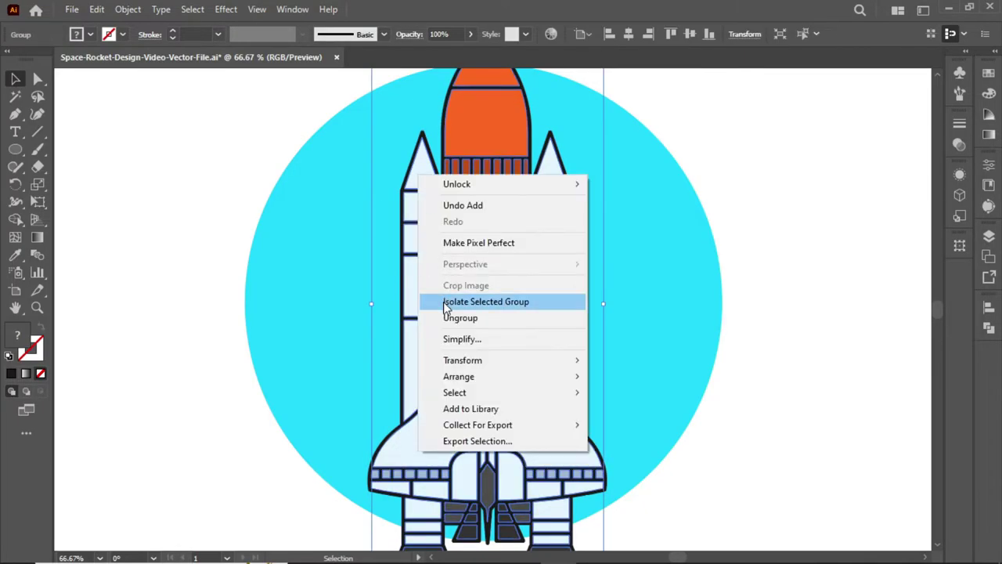
left_click(447, 316)
key("p")
left_click(422, 111)
key("v")
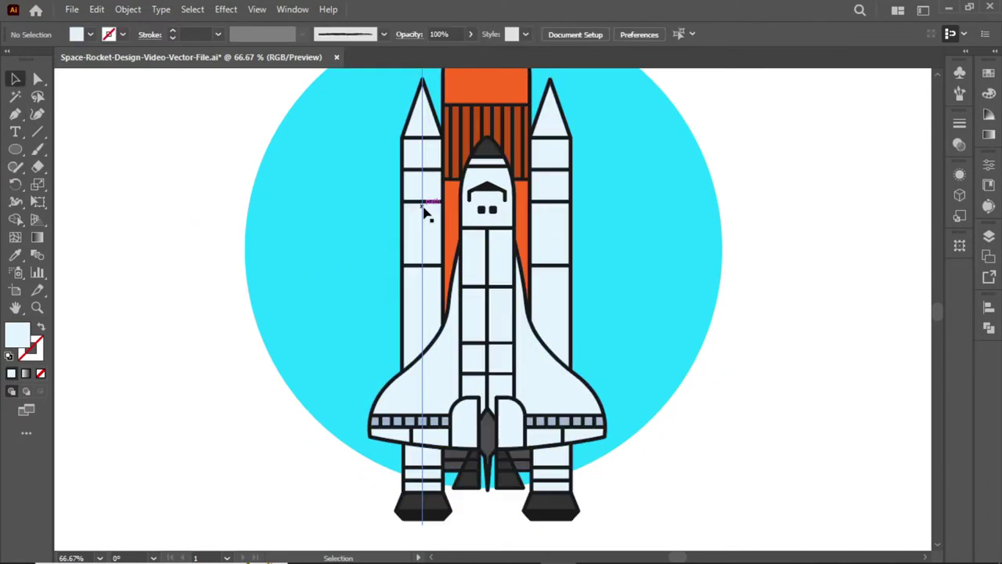
key("ctrl+minus")
Step: Divide the left booster and its nozzle along the shading line with Pathfinder
left_click(398, 442)
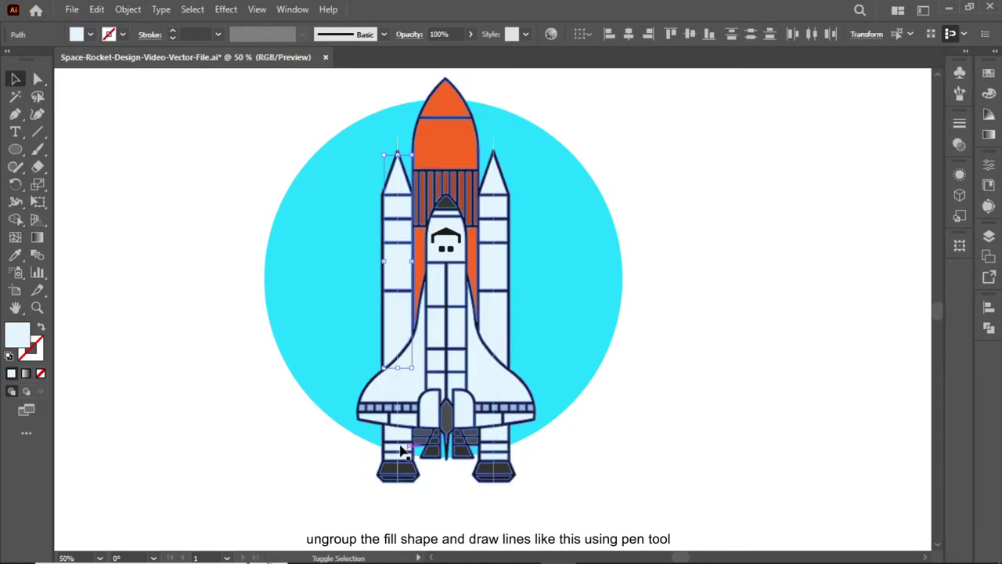
left_click(398, 470, "shift")
scroll(392, 438, "up", 3)
scroll(392, 391, "down", 1)
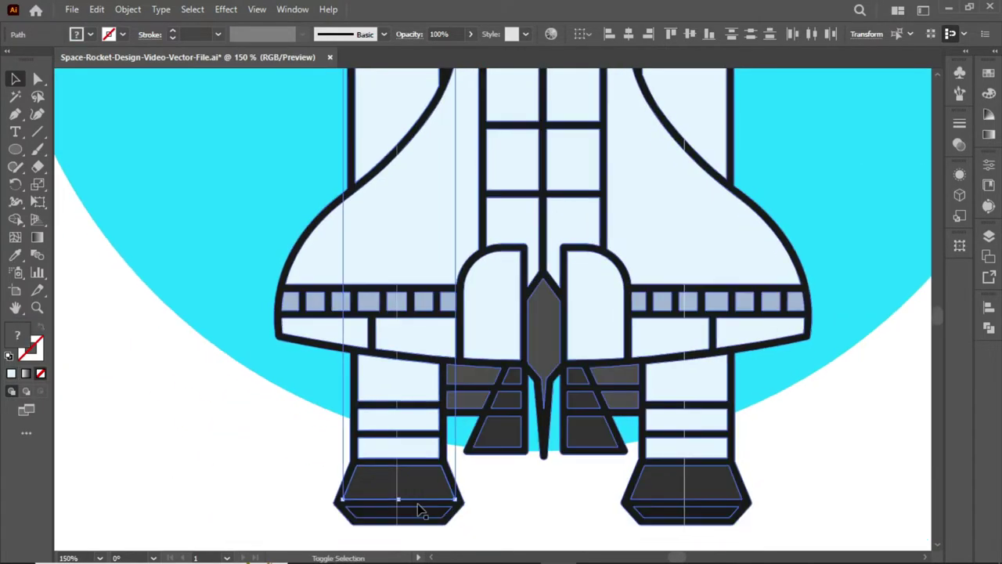
key("ctrl+shift+F9")
key("ctrl+shift+F9")
key("ctrl+minus")
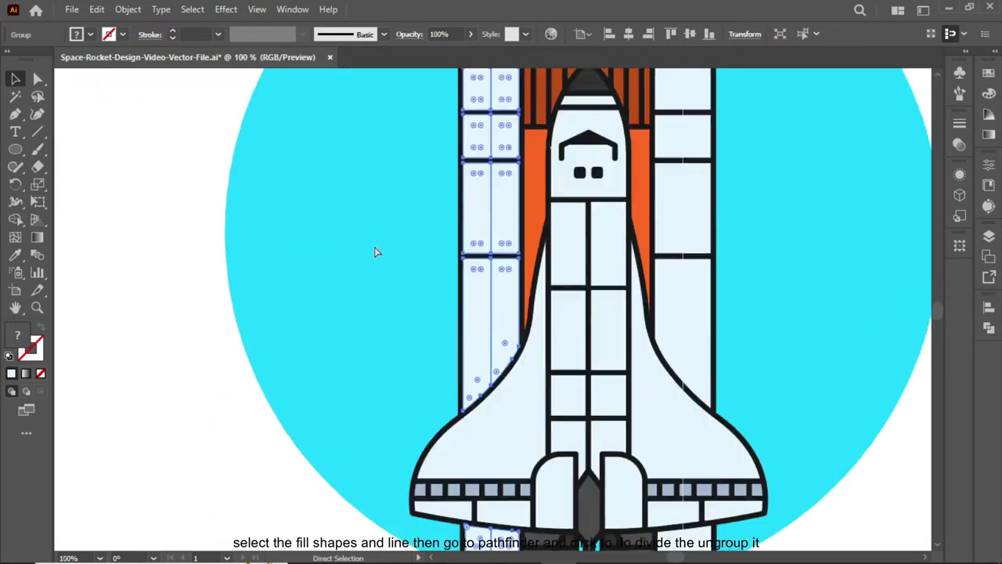
key("ctrl+minus")
Step: Fill the left booster strip grey-blue, then divide the right booster strip and nozzle
left_click(989, 72)
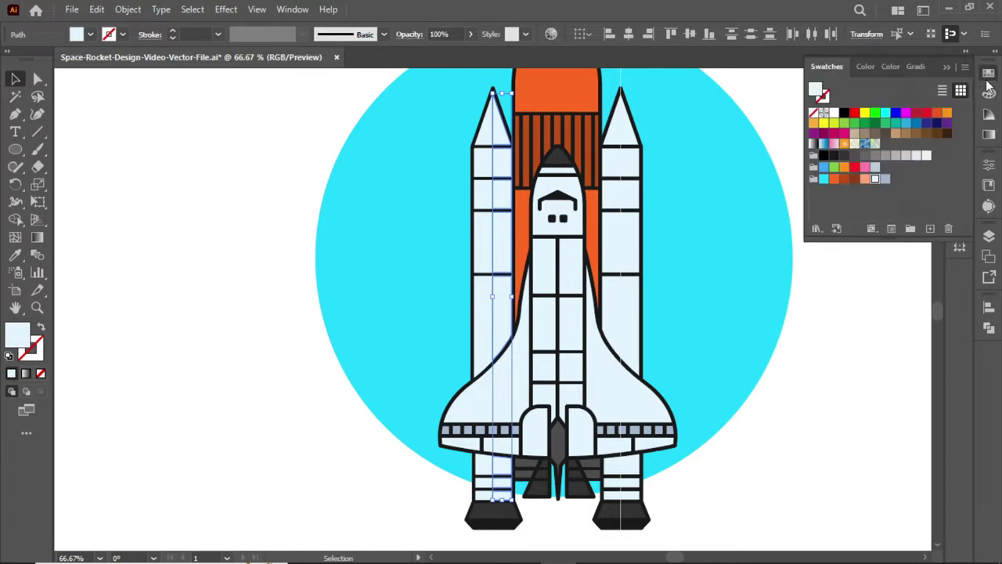
left_click(875, 178)
left_click(609, 309)
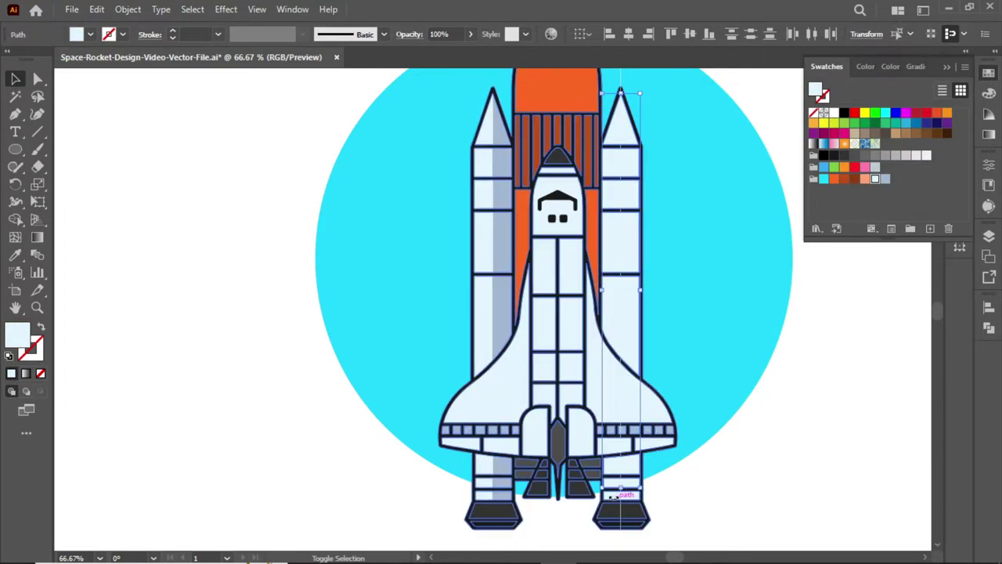
scroll(626, 486, "up", 3)
scroll(408, 439, "down", 2)
left_click(443, 438, "shift")
key("ctrl+shift+F9")
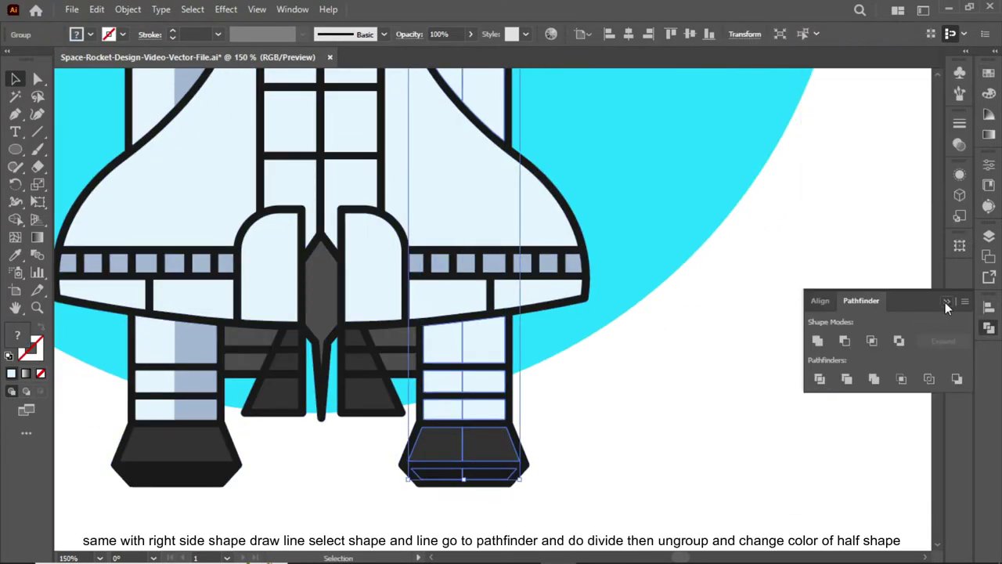
key("ctrl+shift+F9")
Step: Fill the right nozzle's right half lighter grey and pick the left nozzle piece for the Eyedropper
key("ctrl+0")
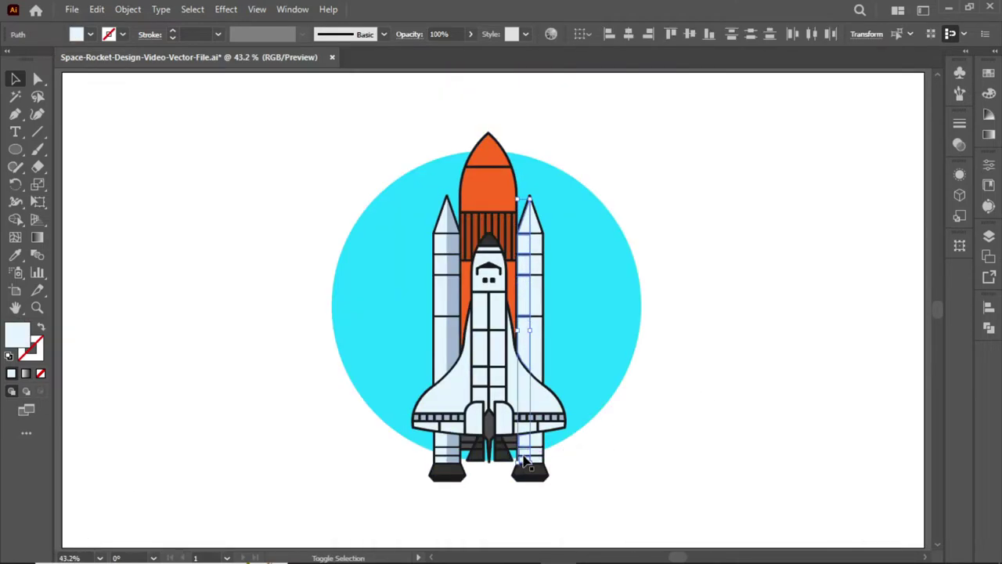
scroll(488, 351, "up", 4)
scroll(756, 450, "down", 5)
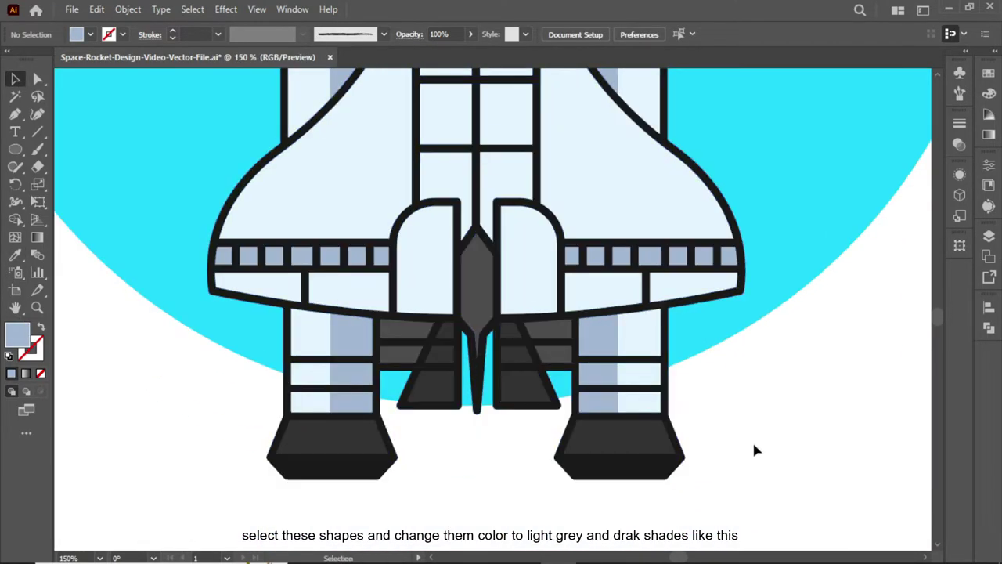
left_click(640, 446)
left_click(989, 72)
left_click(856, 156)
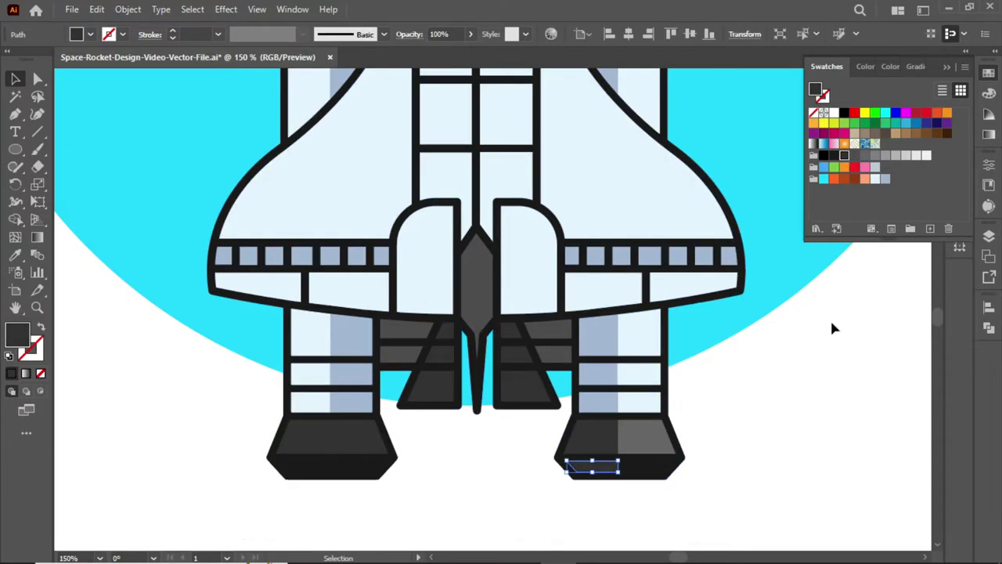
left_click(591, 437)
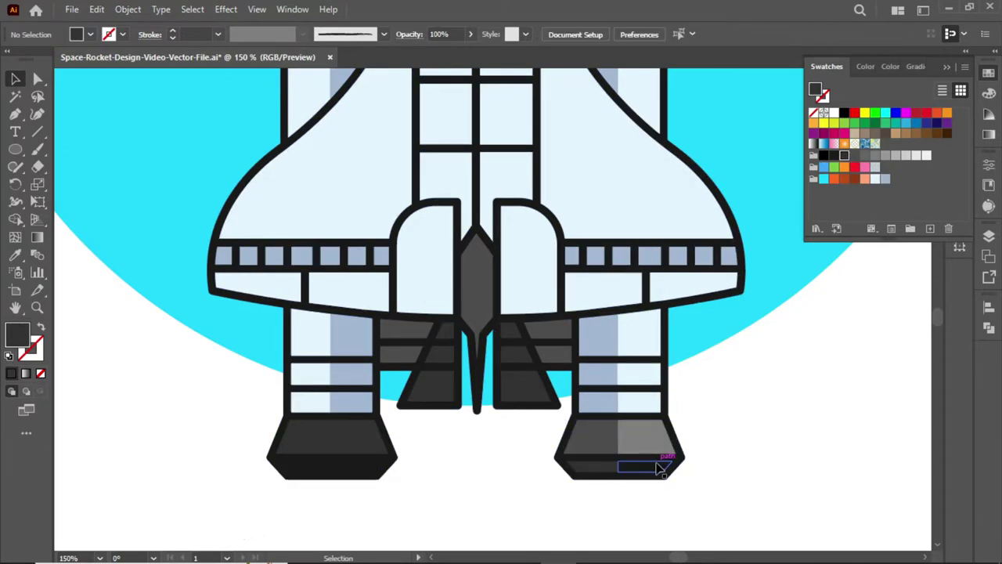
left_click(341, 441)
key("i")
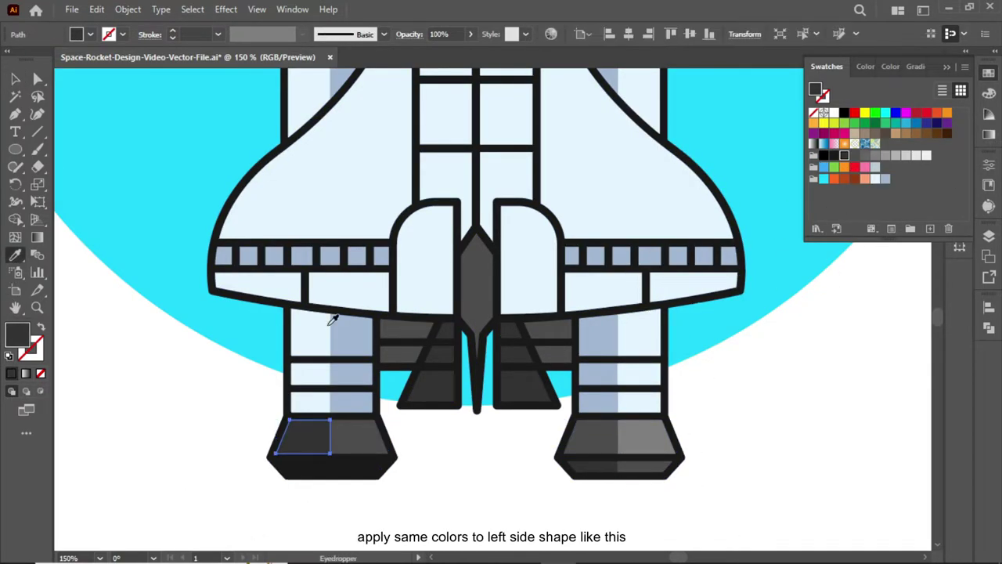
Step: Divide the dark engine panels below the shuttle into highlight slivers with Pathfinder
left_click(435, 391)
key("ctrl+equal")
key("ctrl+equal")
key("ctrl+equal")
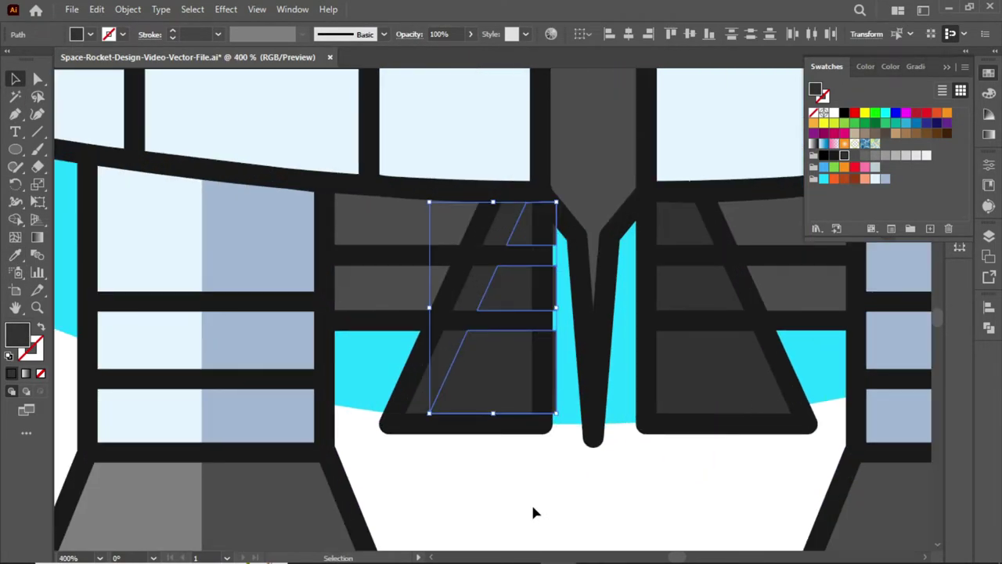
key("shift+ctrl+F9")
double_click(468, 297)
key("Escape")
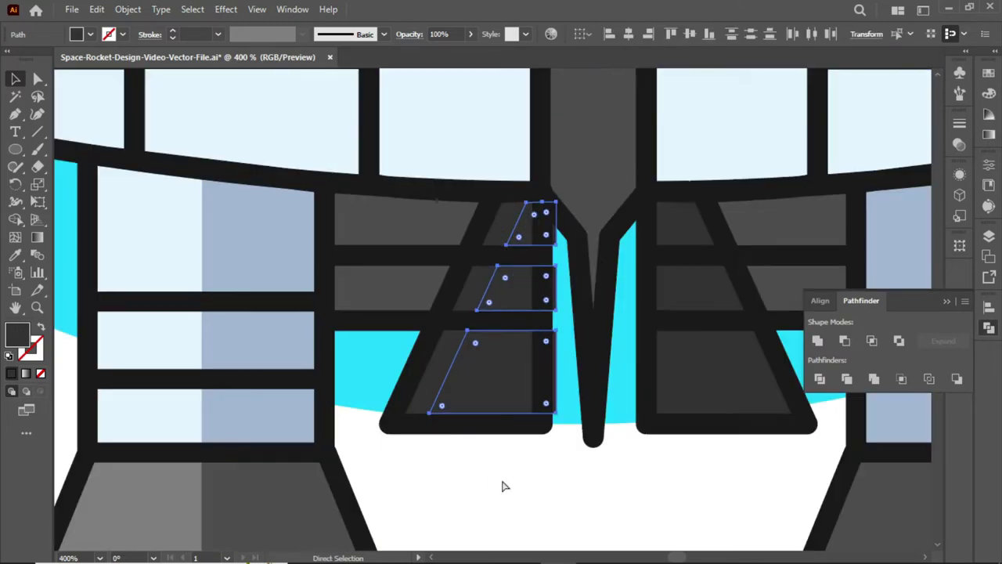
Step: Place a mirrored copy of the highlight strips on the right panels and nudge the left edge strips
right_click(447, 75)
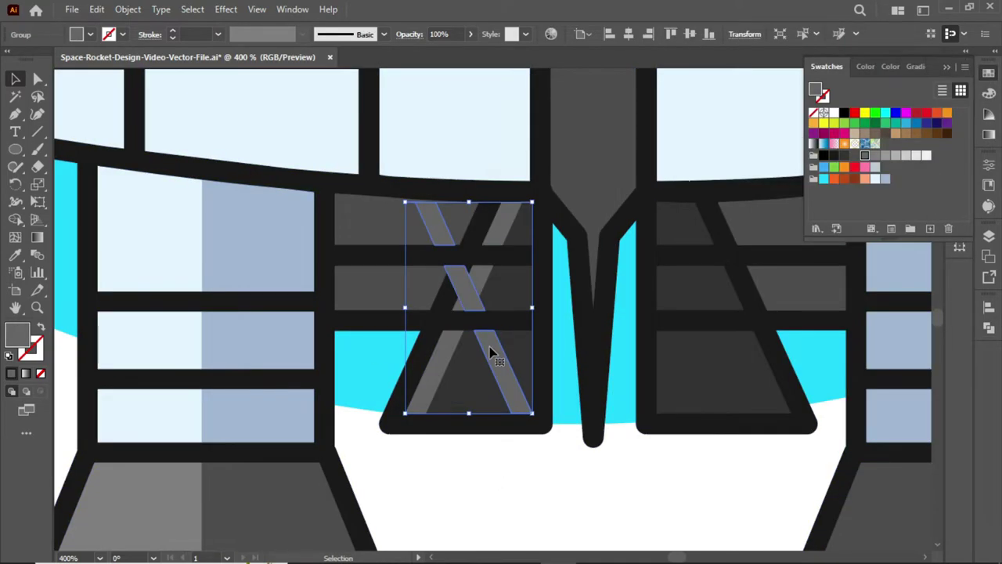
left_click_drag(488, 347, 746, 338)
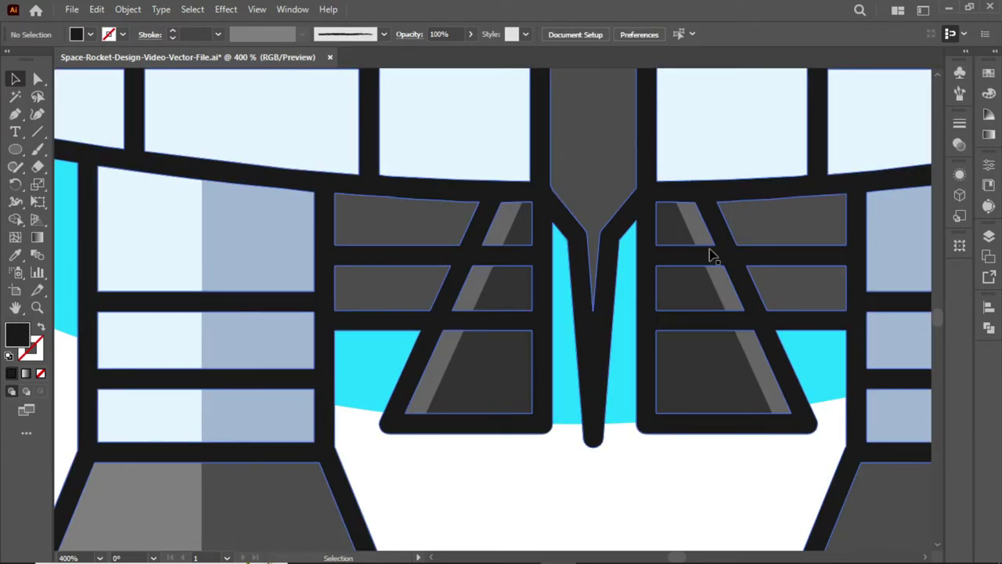
left_click(701, 235)
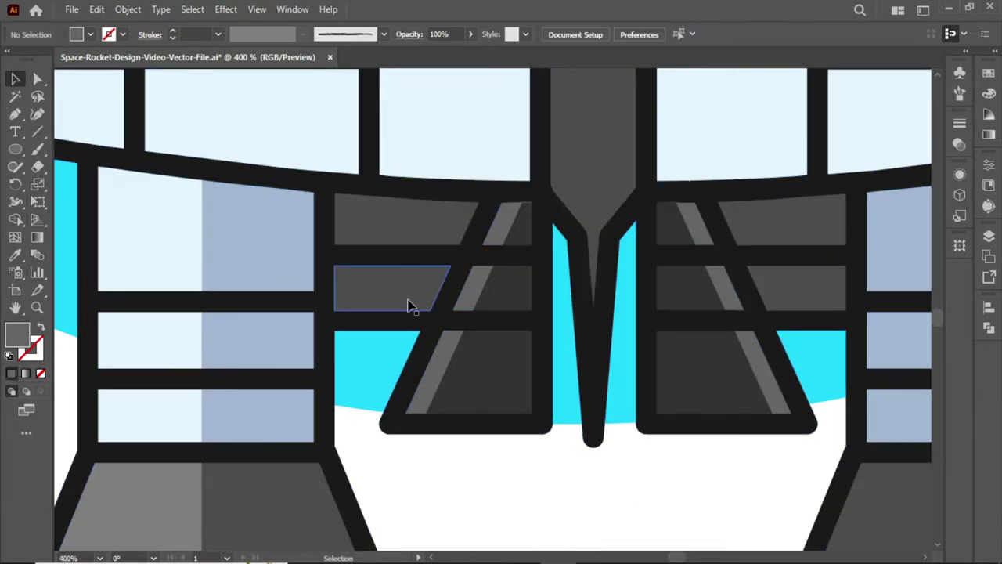
left_click(396, 226)
left_click_drag(396, 226, 412, 229)
left_click_drag(350, 252, 336, 252)
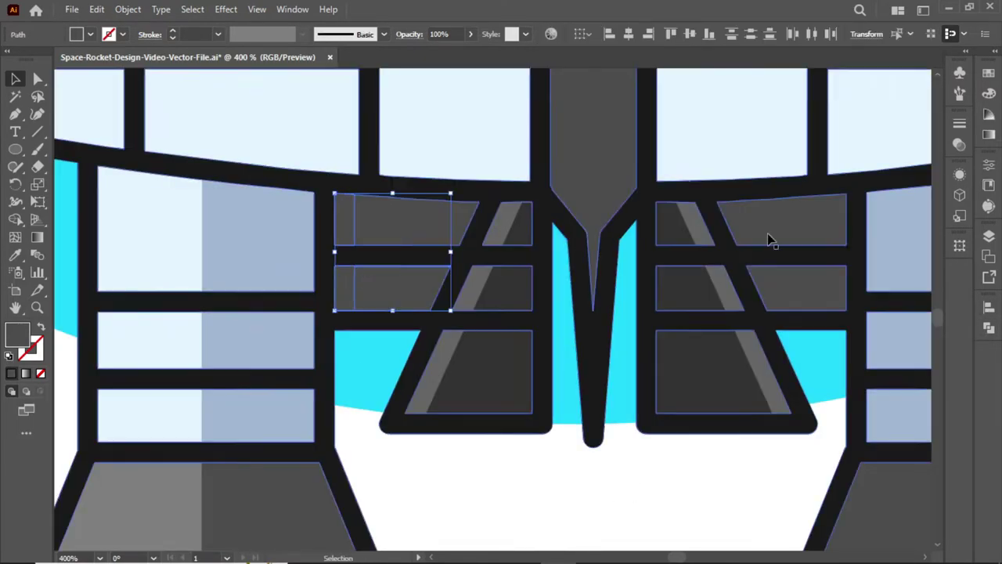
Step: Fill the left edge strips lighter grey and mirror a copy onto the right panels' outer edge
left_click(989, 72)
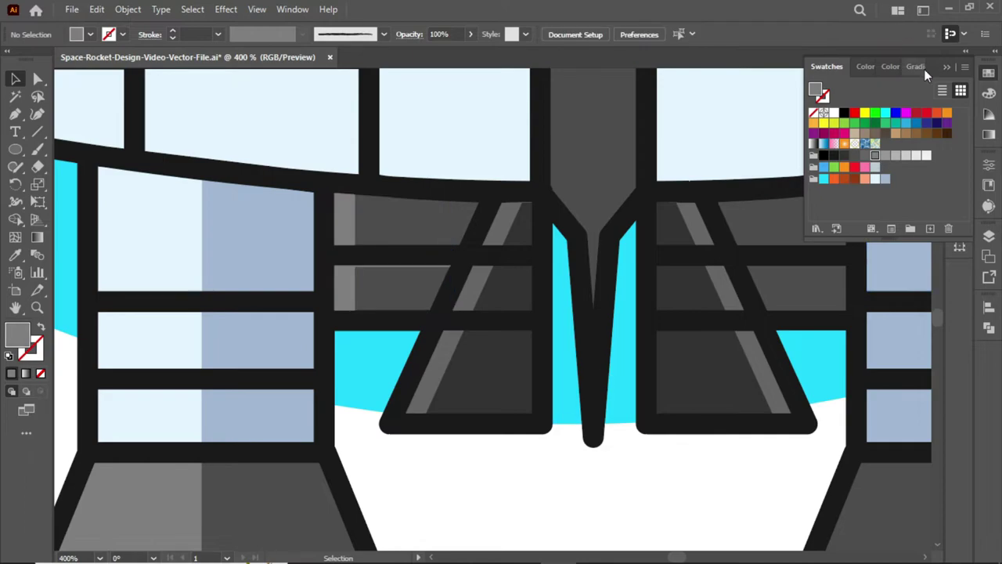
left_click(339, 287)
key("o")
key("Return")
left_click(731, 373)
left_click_drag(438, 272, 830, 272)
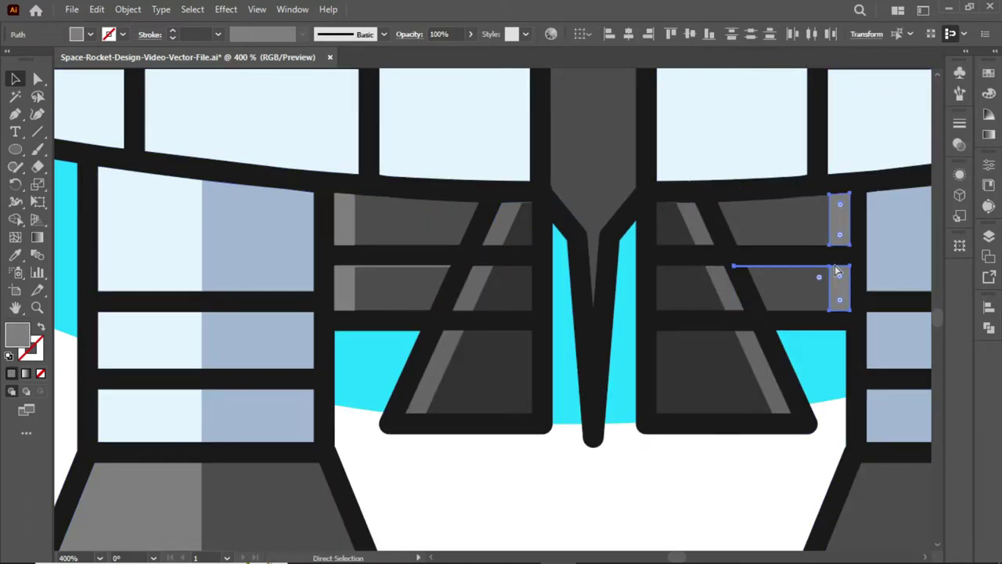
left_click(711, 476)
key("ctrl+minus")
Step: Make a straight offset copy of the tank outline and Divide the tank edge with it
scroll(337, 375, "up", 5)
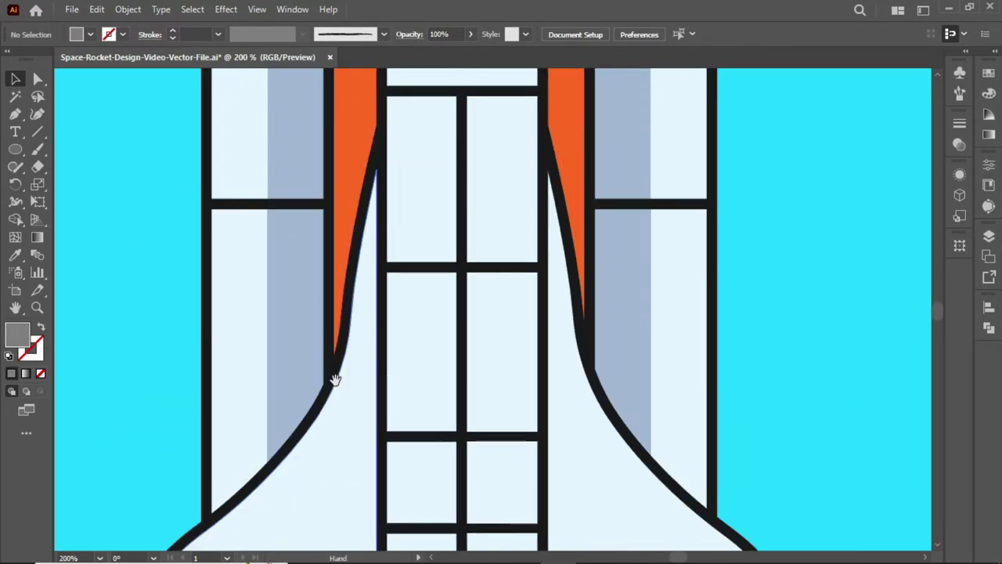
scroll(454, 264, "up", 3)
left_click(452, 259)
key("ctrl+minus")
scroll(470, 313, "up", 3)
left_click_drag(472, 464, 472, 257)
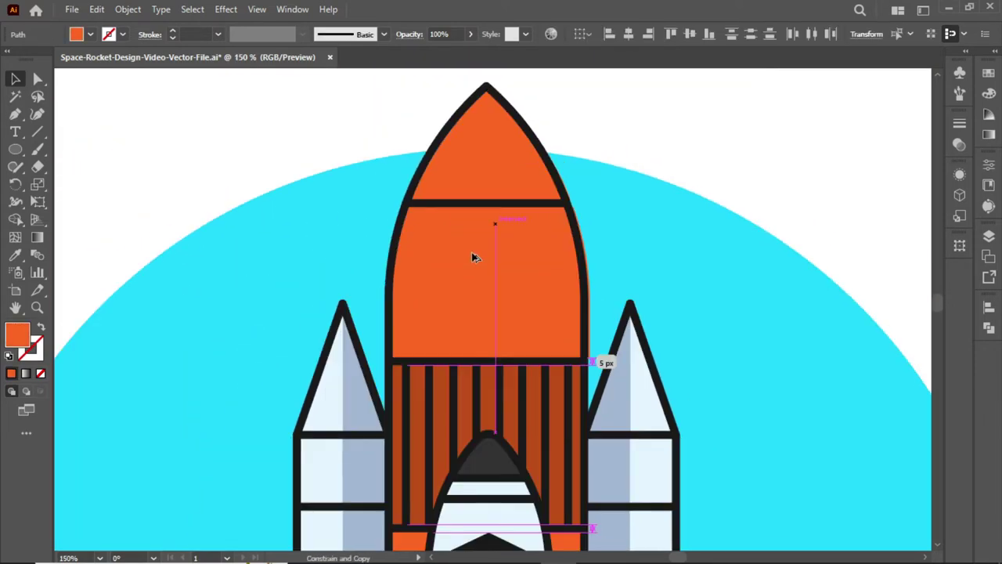
key("shift+ctrl+F9")
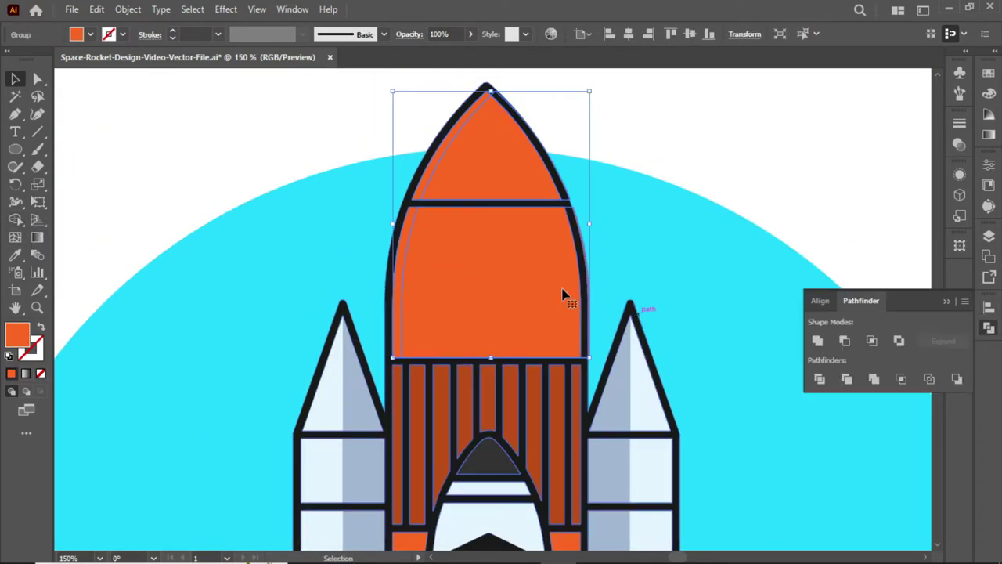
double_click(401, 192)
key("Escape")
Step: Fill the tank-edge sliver peach as a highlight along the tank
left_click(864, 179)
right_click(397, 233)
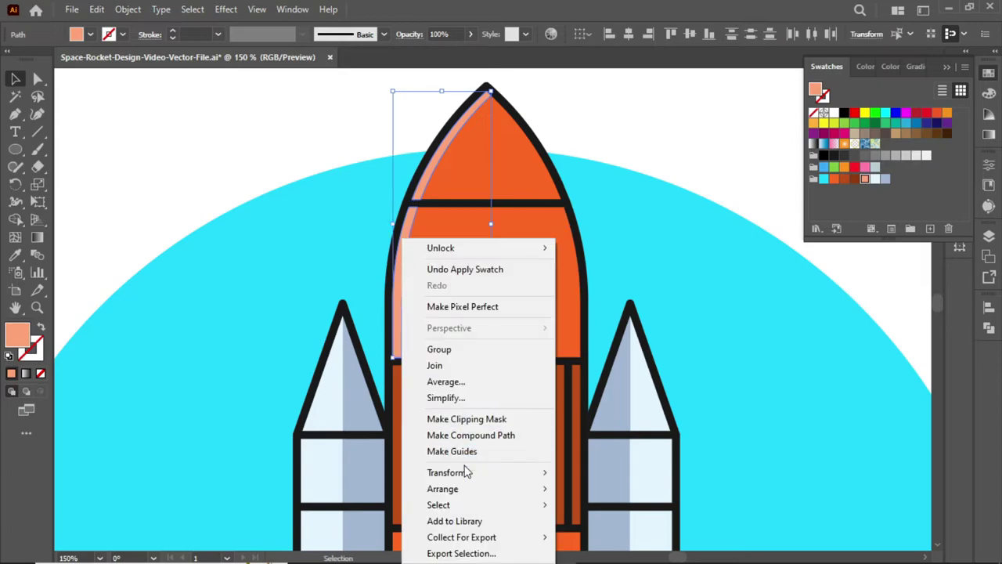
left_click_drag(568, 271, 577, 270)
left_click(704, 146)
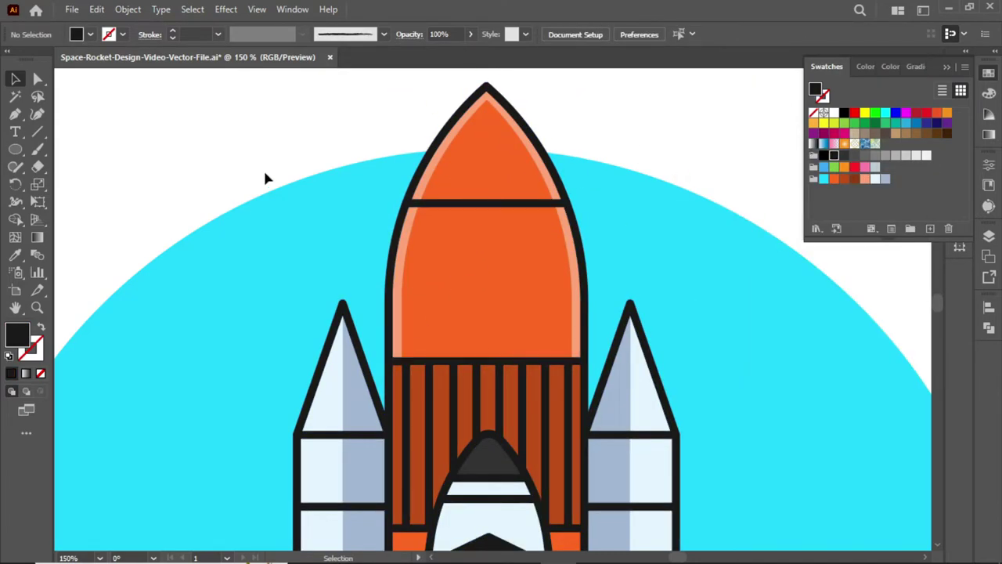
Step: Select the brown nose stripes and the arch shadow behind the shuttle nose
left_click_drag(289, 285, 242, 50)
mouse_move(338, 137)
left_mouse_down()
mouse_move(481, 190)
mouse_move(528, 227)
left_mouse_up()
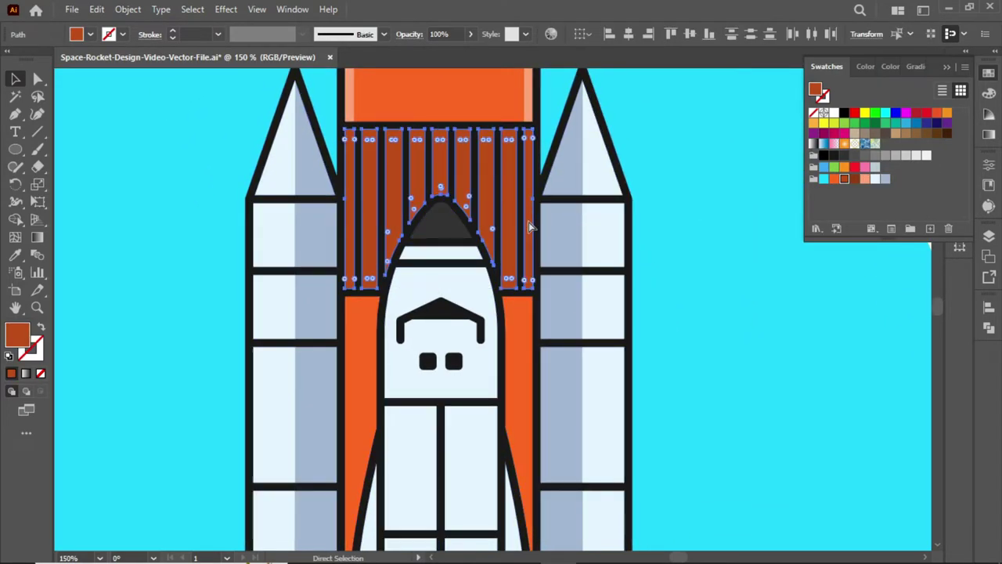
left_click(989, 328)
double_click(396, 235)
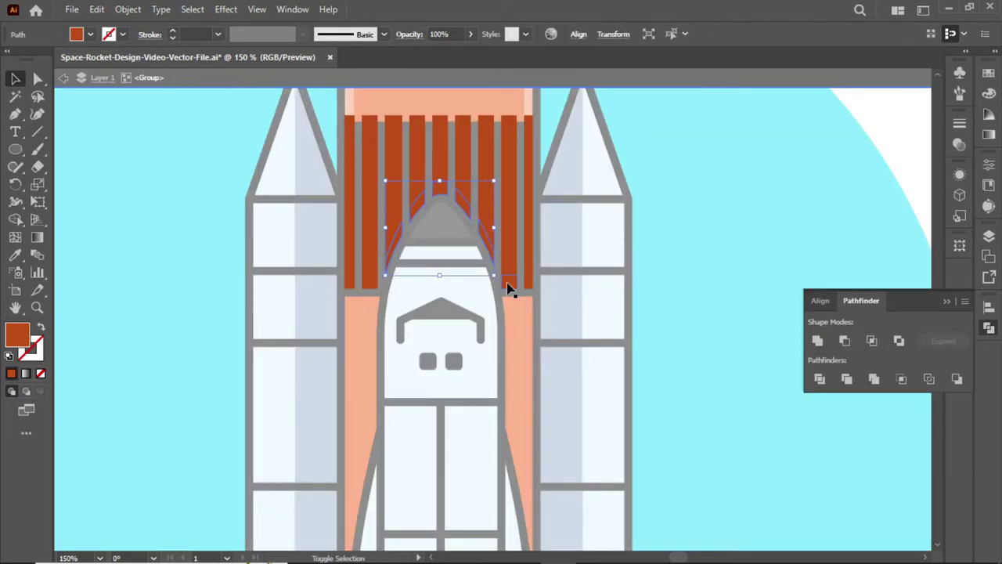
key("Escape")
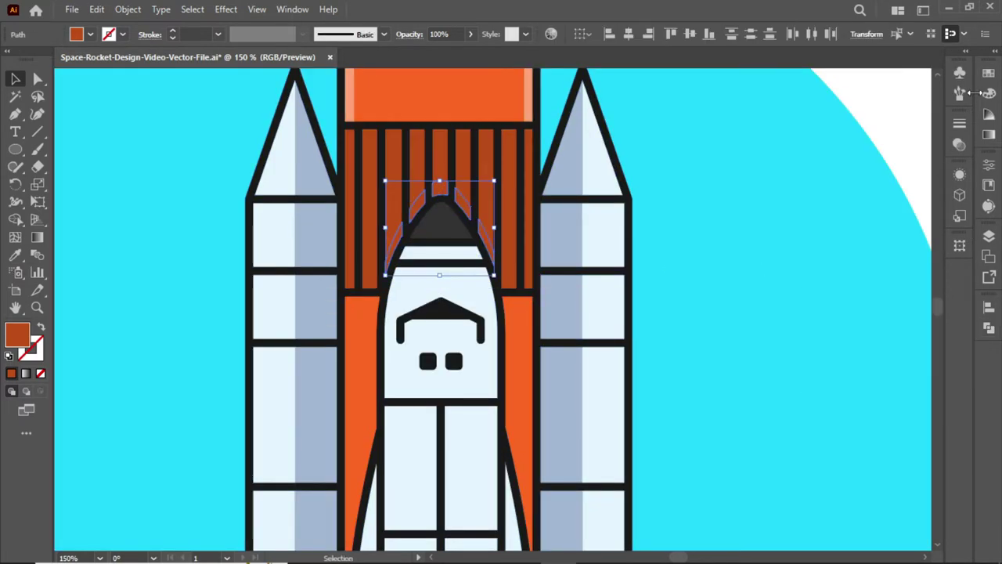
left_click(773, 172)
Step: Select the orange strip beside the shuttle inside the rocket group and drag it left
scroll(525, 235, "down", 3)
left_click(524, 235)
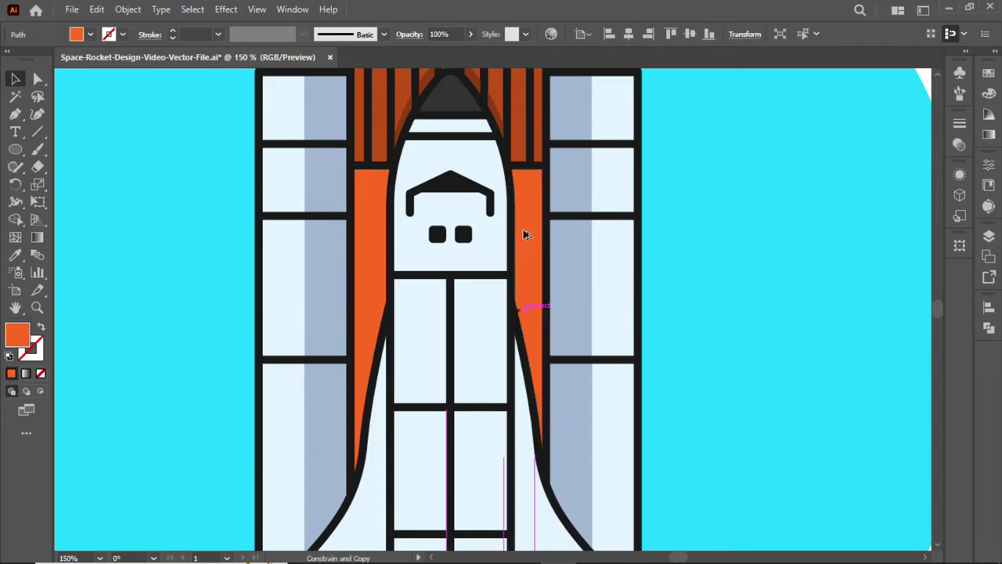
left_click(989, 327)
double_click(537, 271)
double_click(96, 224)
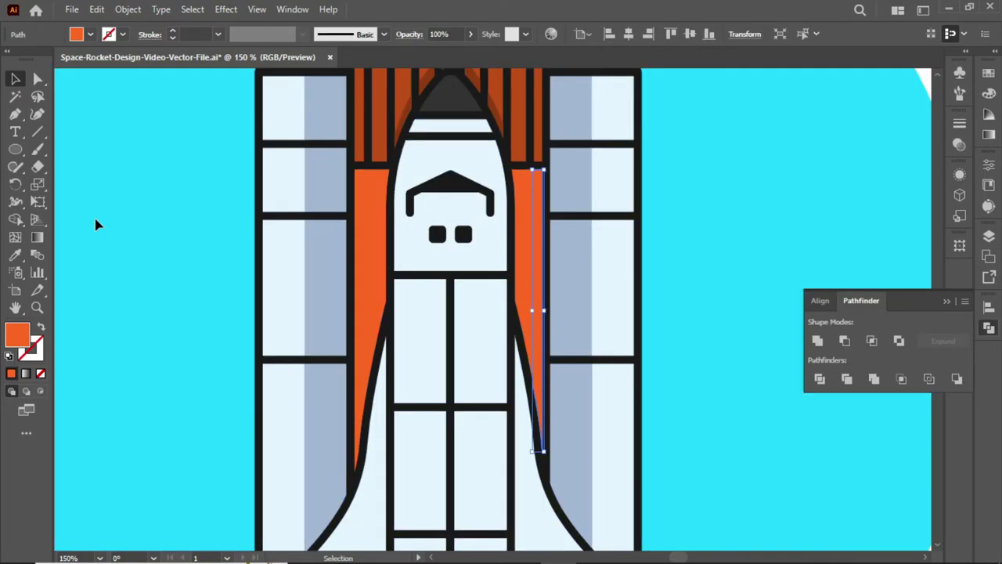
scroll(155, 203, "up", 3)
scroll(155, 203, "down", 3)
left_click_drag(535, 272, 384, 272)
Step: Eyedropper the light-orange fill onto the left strip and send it behind the rocket outlines
double_click(359, 275)
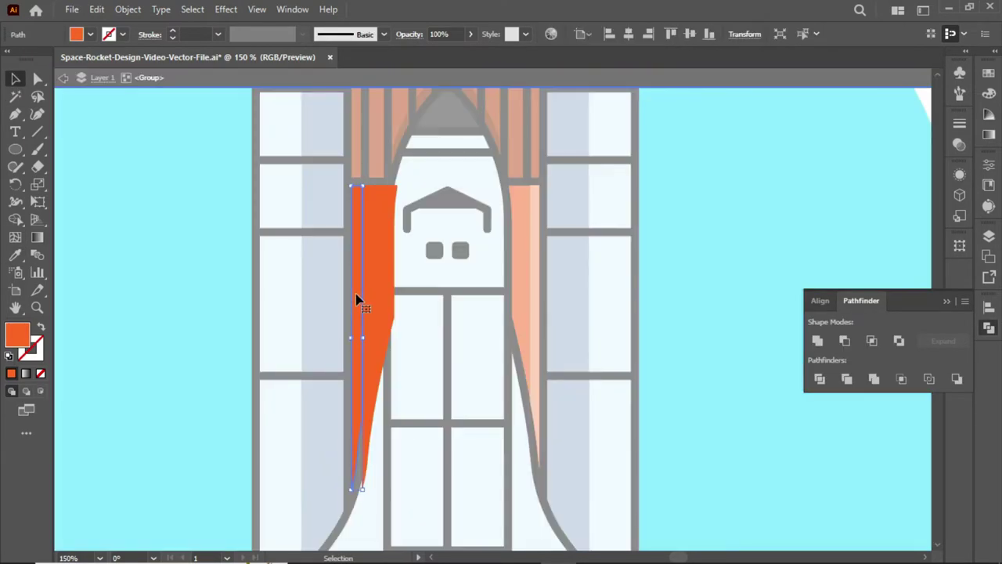
key("Escape")
key("i")
left_click(535, 314)
key("v")
right_click(255, 260)
left_click(471, 461)
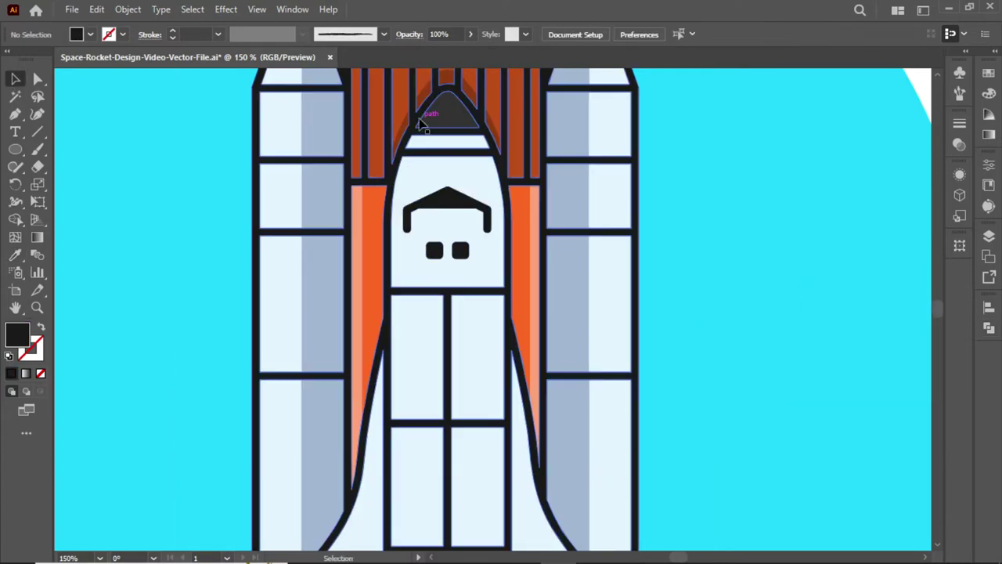
Step: Copy the dark nose cone and paste a duplicate of it
scroll(430, 235, "up", 3)
left_click(407, 259)
left_click(96, 9)
left_click(117, 101)
Step: Shrink the cone copy, Minus Front it from the original, and fill the rim lighter grey
left_click_drag(486, 173, 489, 182)
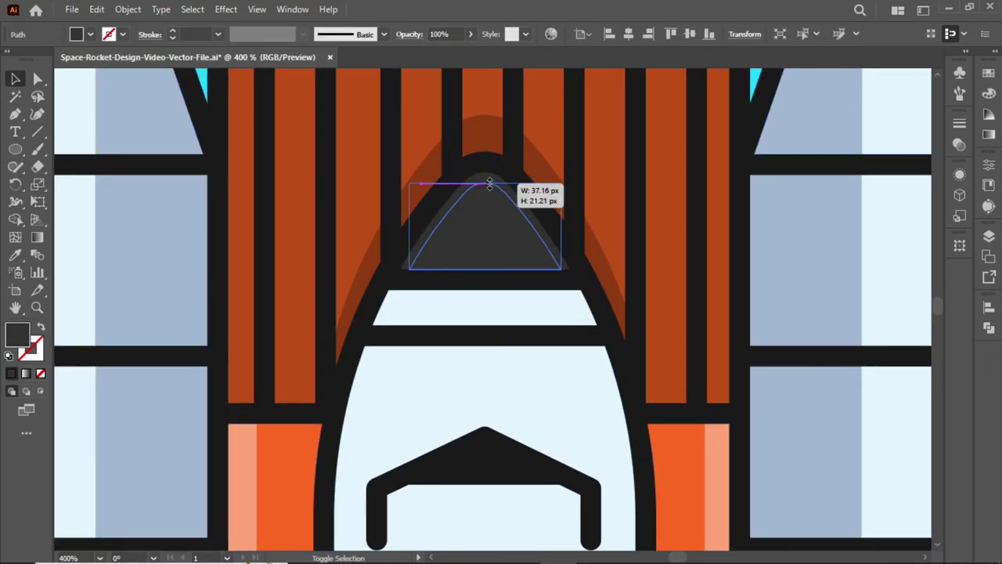
left_click(485, 258, "shift")
left_click(989, 327)
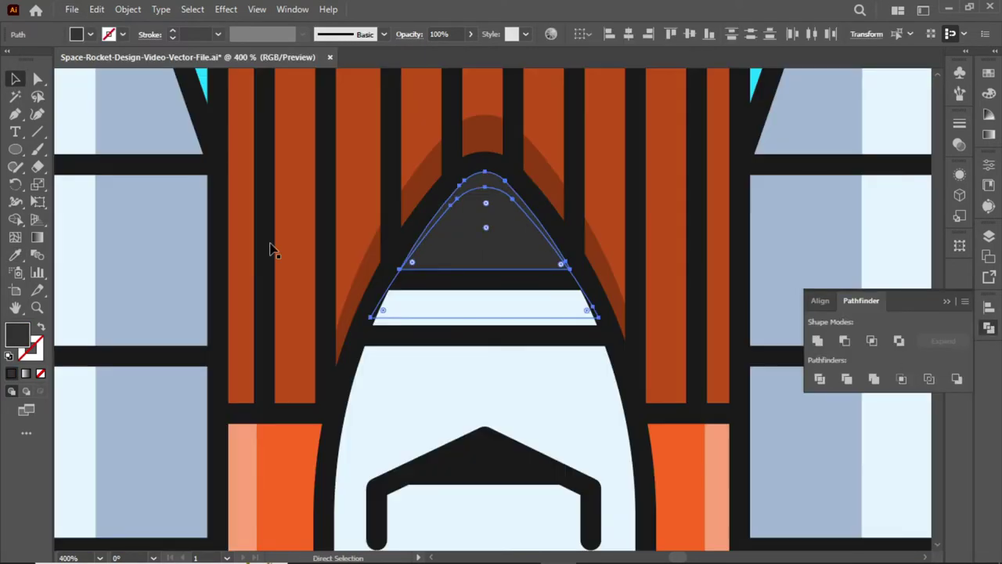
left_click(486, 227)
left_click(929, 157)
scroll(476, 235, "down", 3)
Step: Mirror a copy of the window band's shine stripe onto its right end
left_click(477, 202)
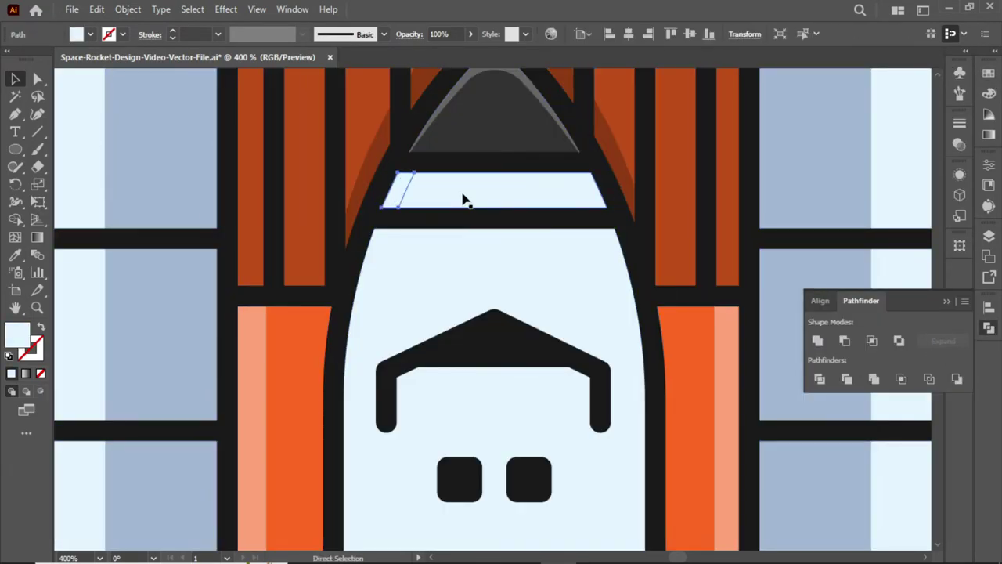
left_click(399, 189)
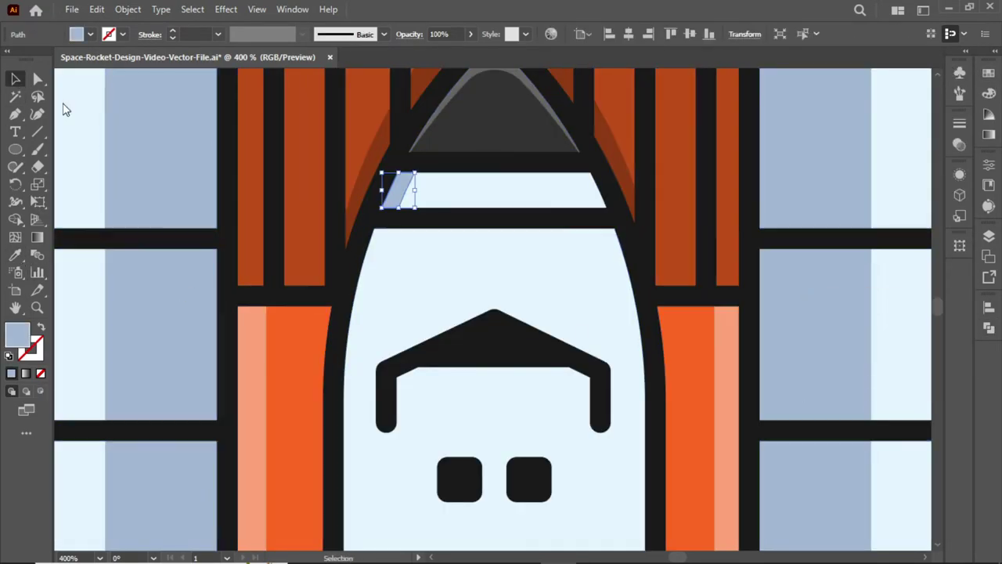
right_click(63, 105)
left_click(728, 375)
left_click_drag(399, 192, 592, 190)
scroll(415, 223, "down", 2)
Step: Fill the body's left shading stripe blue-grey and mirror a copy to the right side
left_click(415, 223)
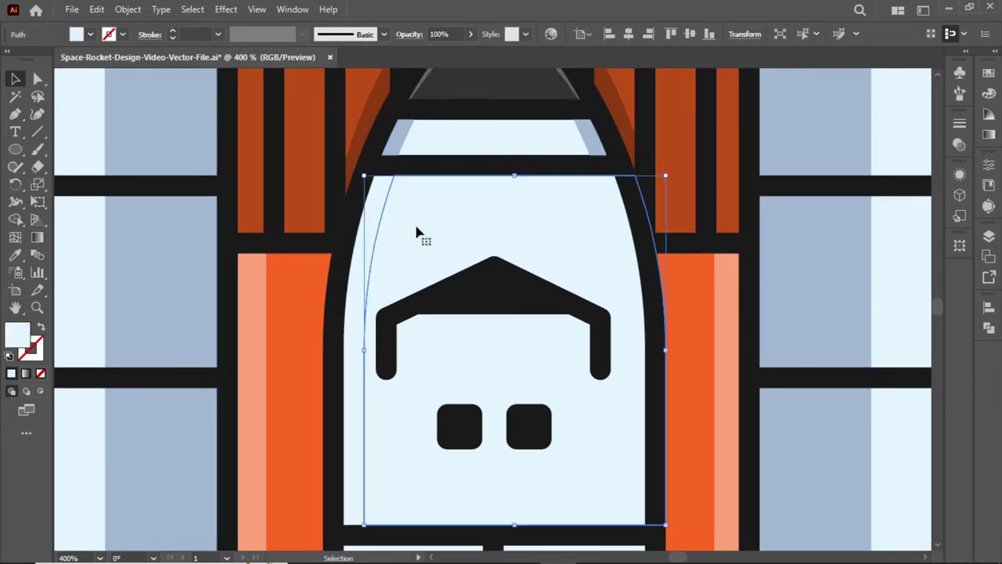
left_click(161, 266)
left_click(397, 145)
right_click(365, 199)
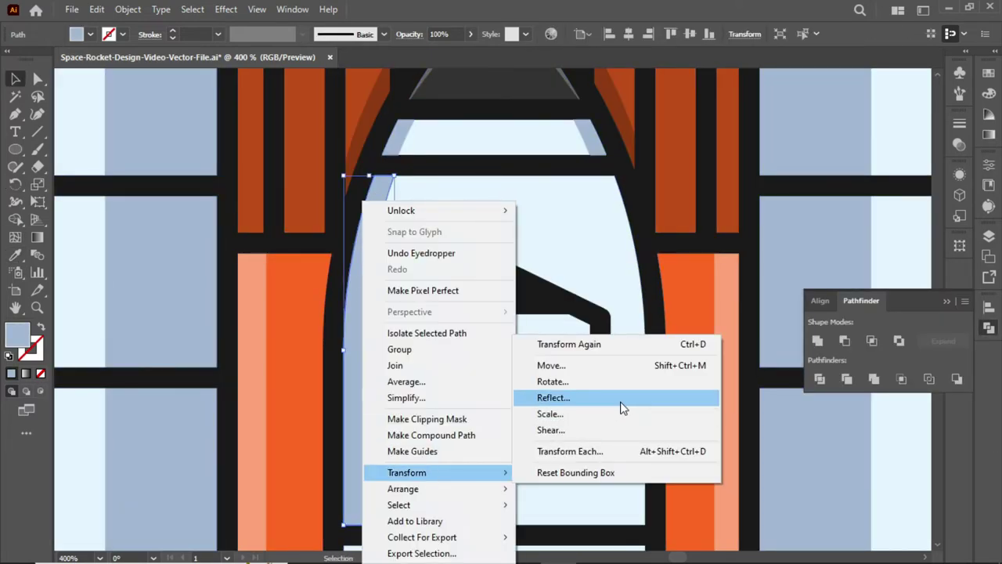
left_click(622, 407)
left_click_drag(376, 329, 632, 329)
key("ctrl+a")
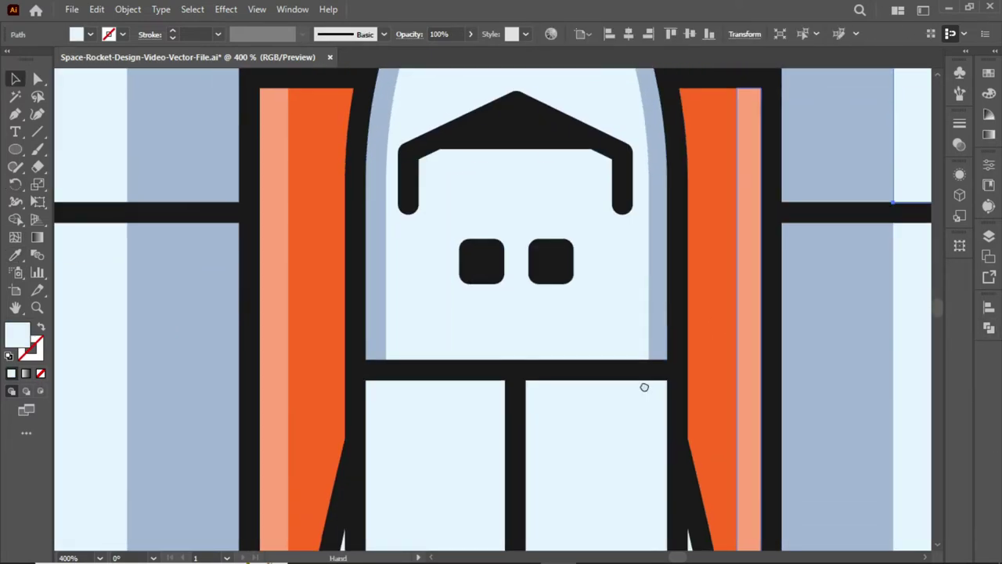
scroll(645, 384, "down", 5)
scroll(472, 316, "up", 4)
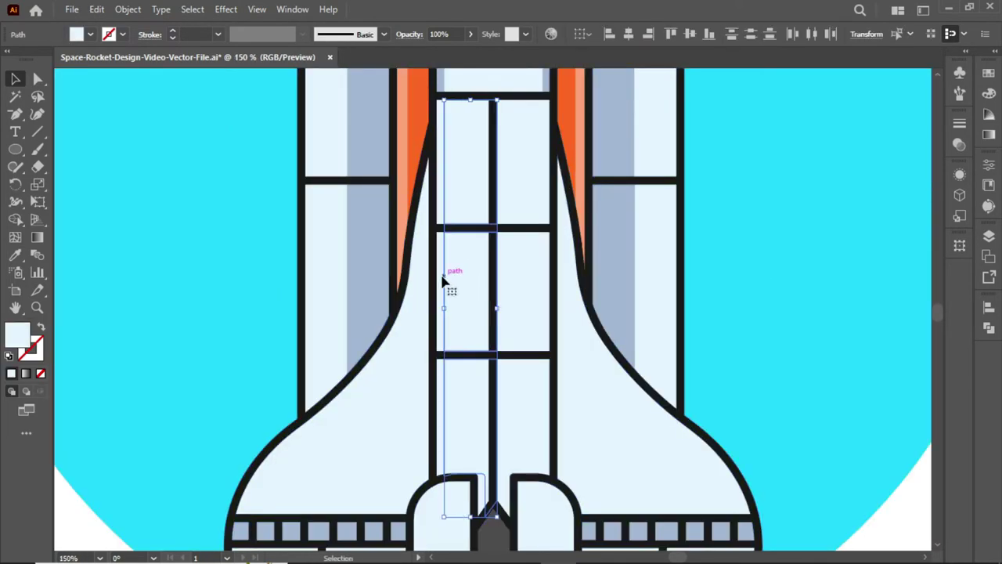
Step: Mirror a copy of the shading strip onto the right side of the central panels
key("ctrl+shift+F9")
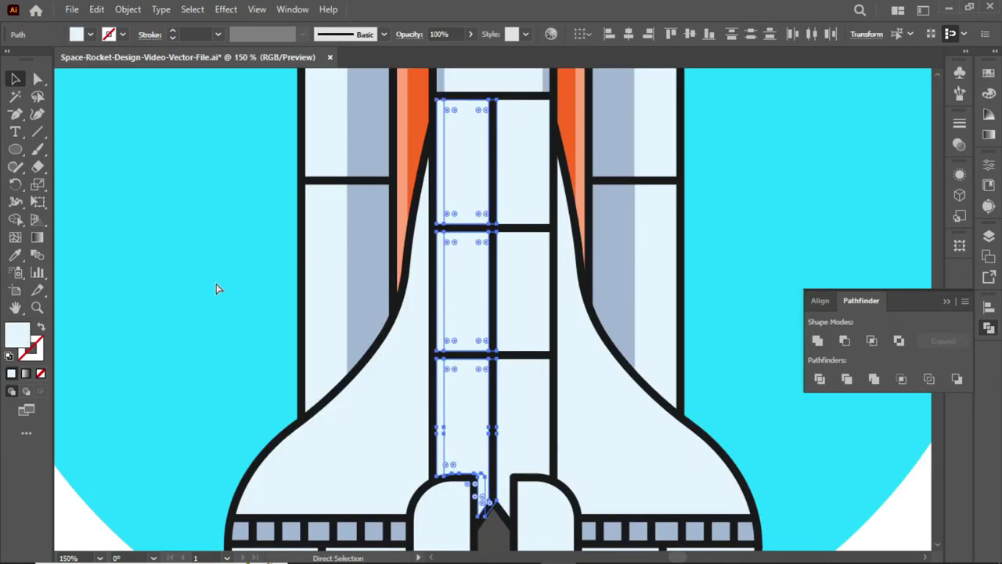
right_click(439, 213)
left_click(697, 421)
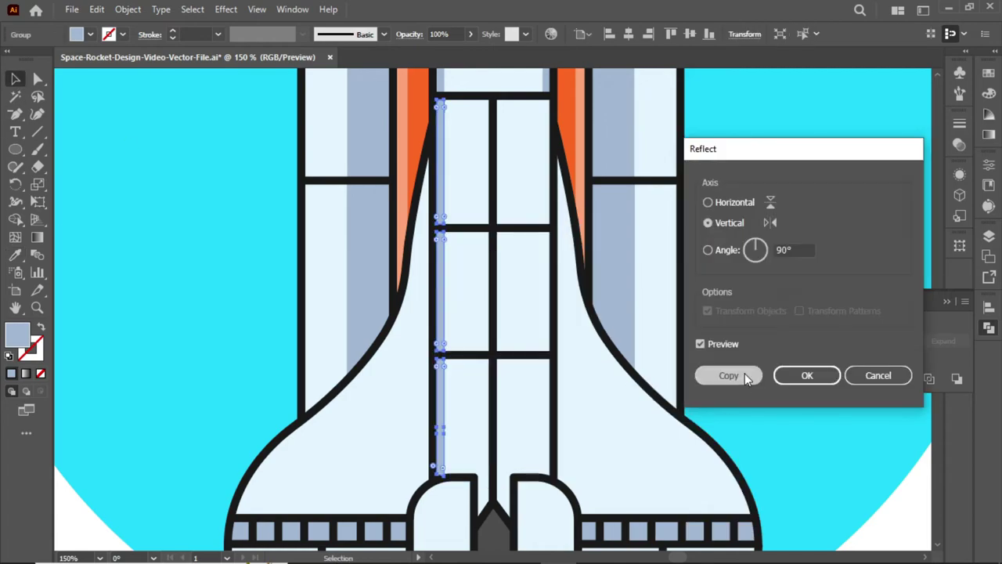
left_click(722, 373)
left_click_drag(439, 268, 545, 269)
key("ctrl+a")
scroll(331, 371, "down", 3)
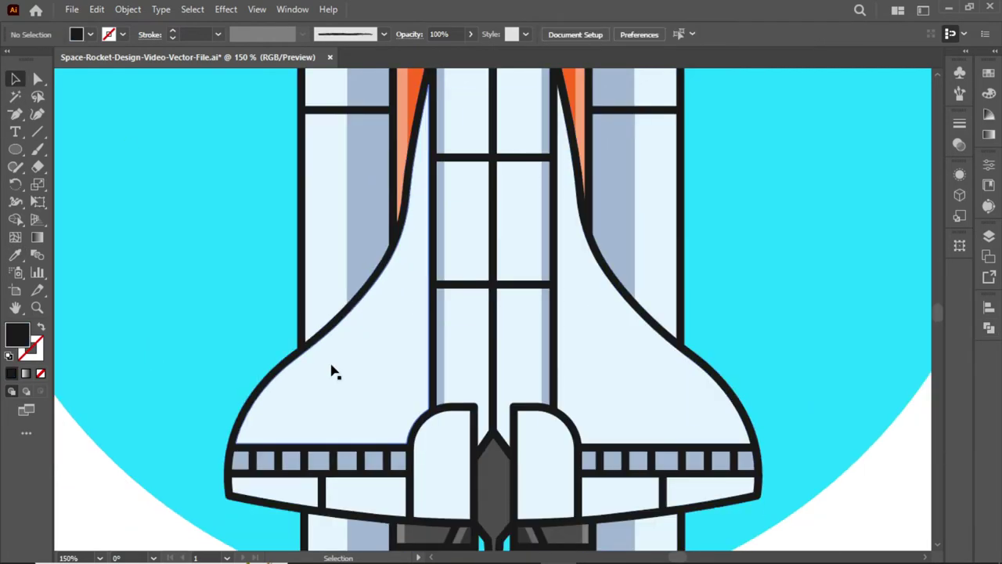
Step: Divide the left and right parts of the lower wing band into separate pieces with Pathfinder
left_click(337, 407)
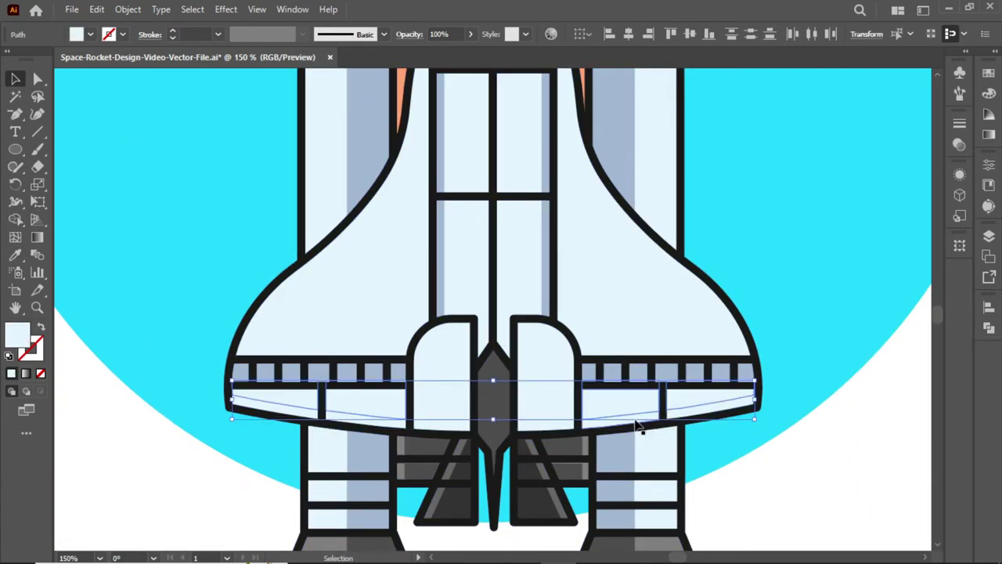
left_click(678, 421, "shift")
left_click(989, 327)
left_click(819, 378)
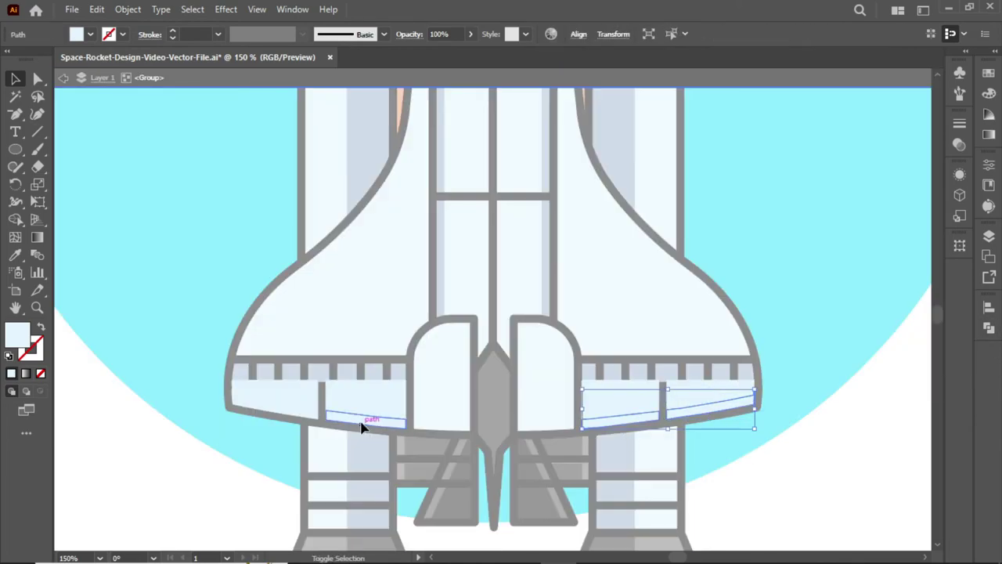
key("i")
right_click(219, 83)
scroll(336, 385, "up", 2)
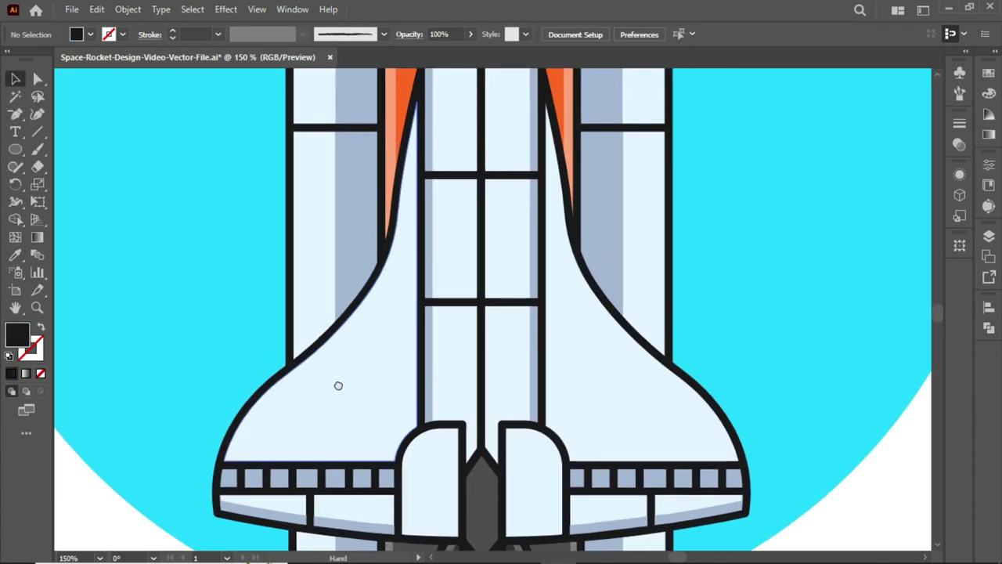
key("v")
Step: Divide the left wing, fill its edge piece blue-grey, and send that shading behind the outlines
left_click(354, 408)
left_click(989, 328)
left_click(819, 378)
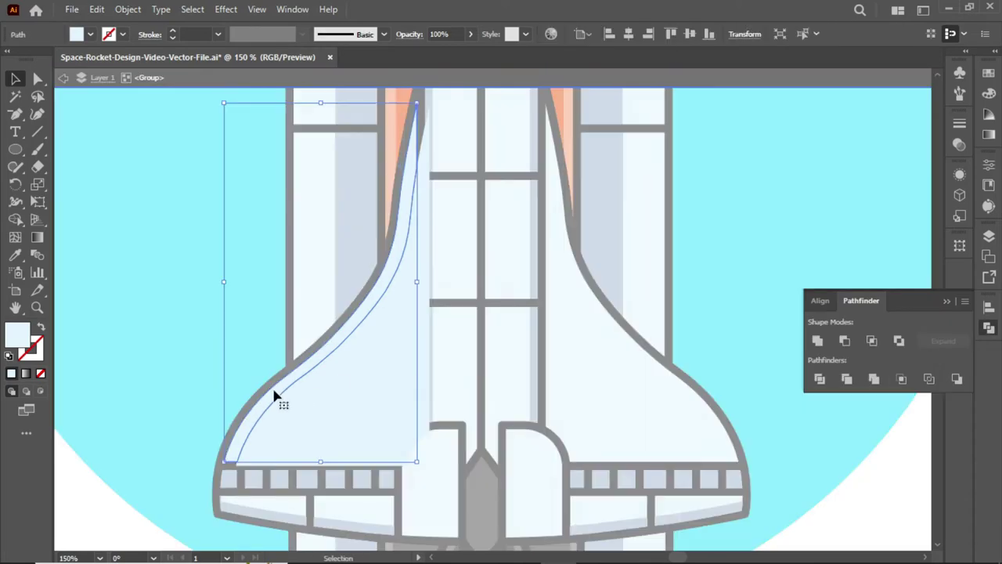
key("i")
left_click(274, 459)
key("v")
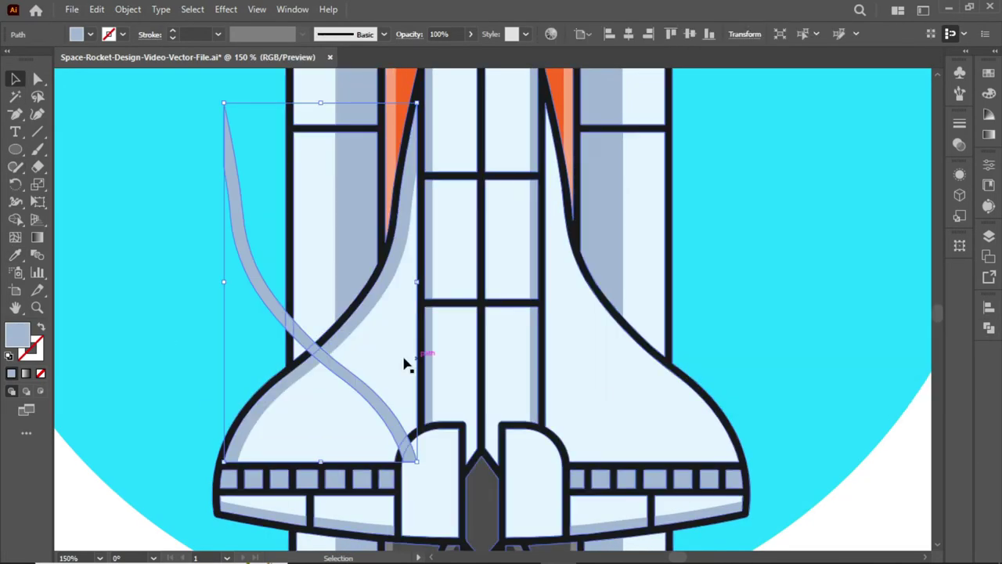
left_click_drag(251, 418, 658, 360)
right_click(670, 365)
left_click(633, 291)
scroll(342, 381, "down", 2)
scroll(470, 352, "down", 3)
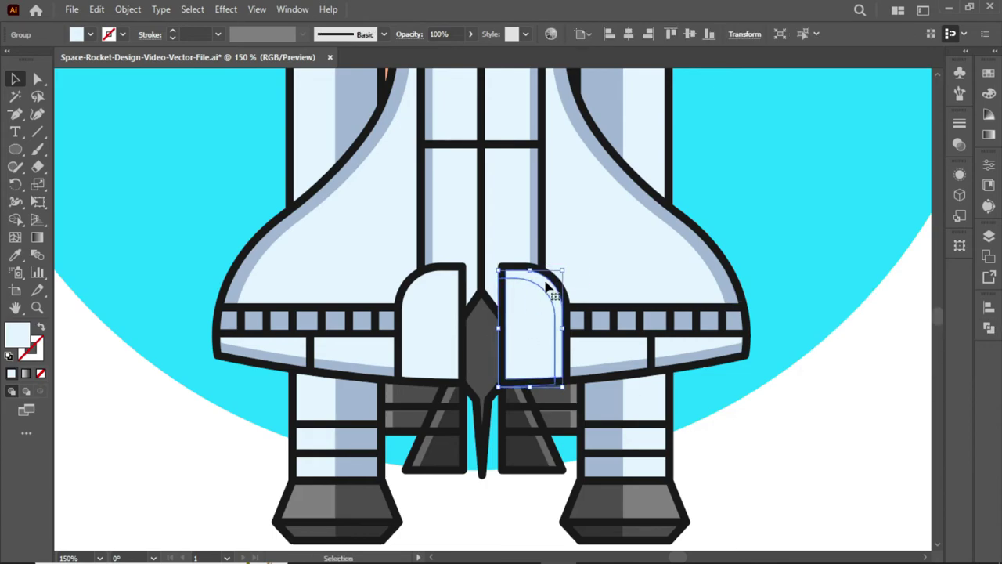
Step: Fill the right tail door's inner shape blue-grey, clip it, and shift it 40 px left
left_click(527, 342)
left_click(274, 235)
key("v")
right_click(526, 329)
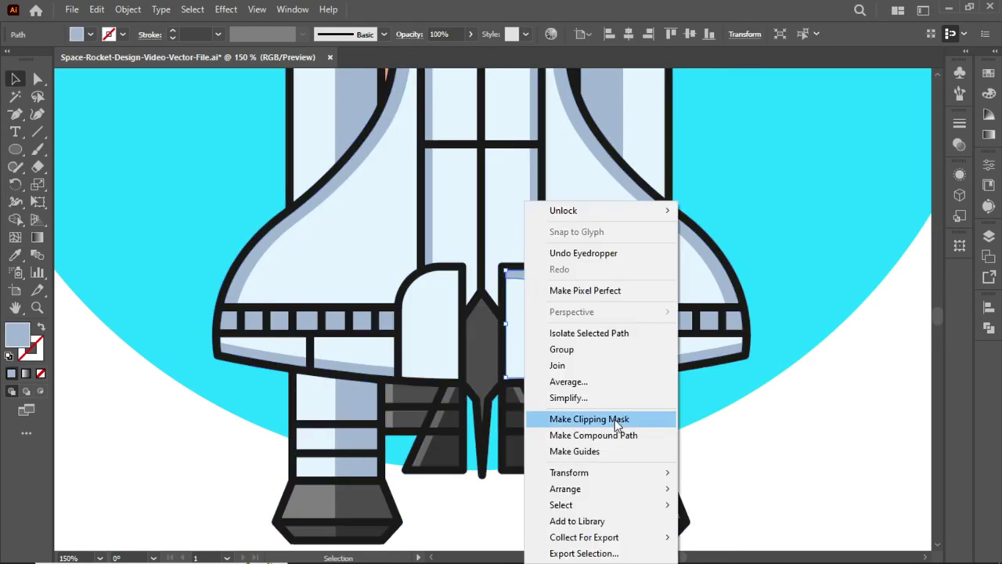
left_click_drag(509, 297, 462, 297)
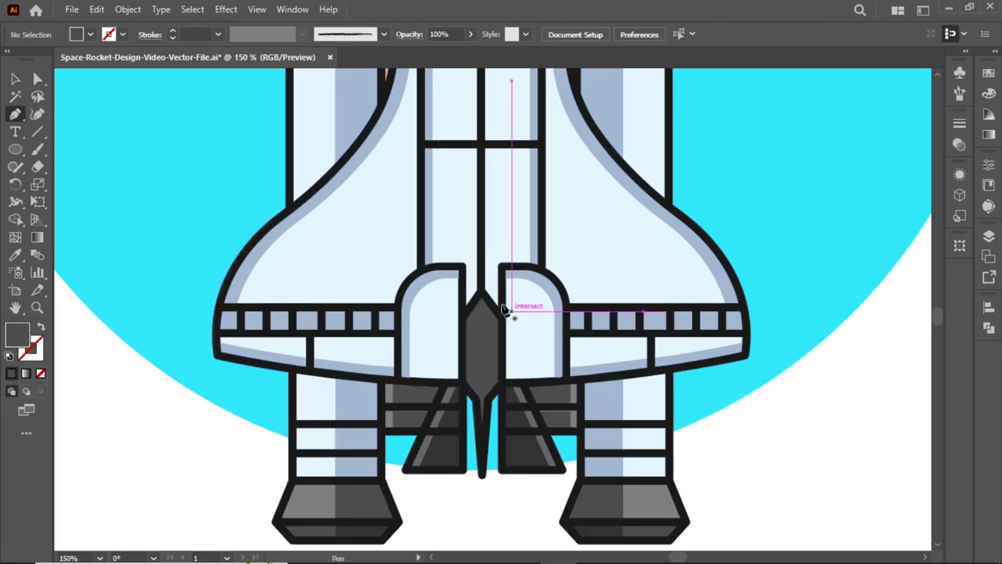
Step: Fill the centre tail piece with the dark outline colour and fit the whole artboard in view
key("v")
left_click(488, 352)
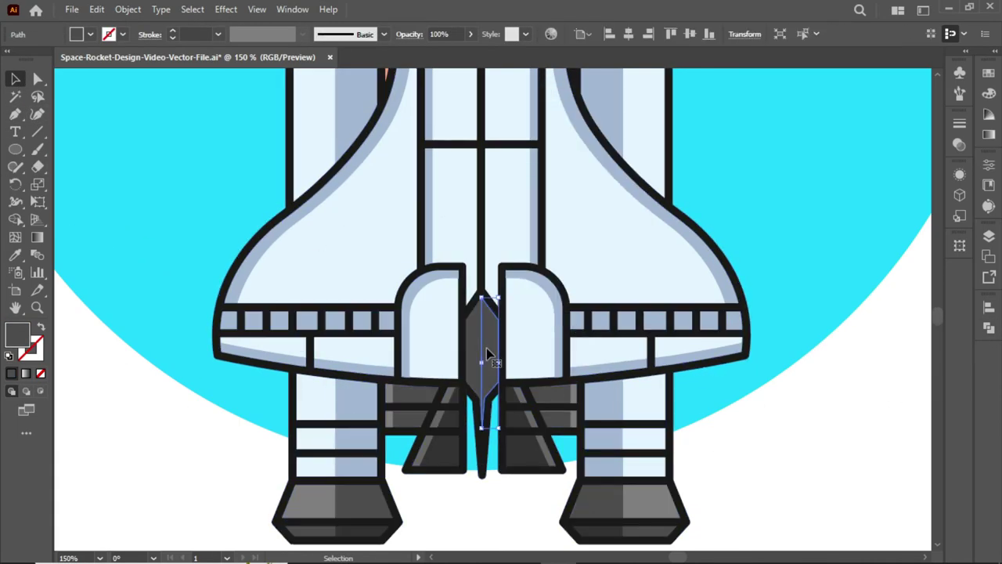
key("i")
left_click(548, 392)
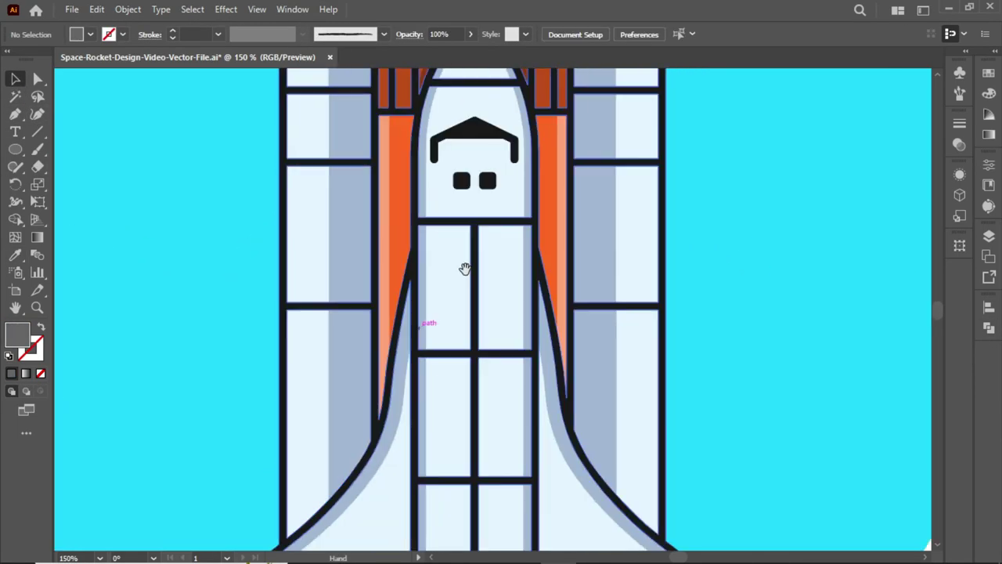
key("ctrl+0")
key("ctrl+a")
left_click(758, 187)
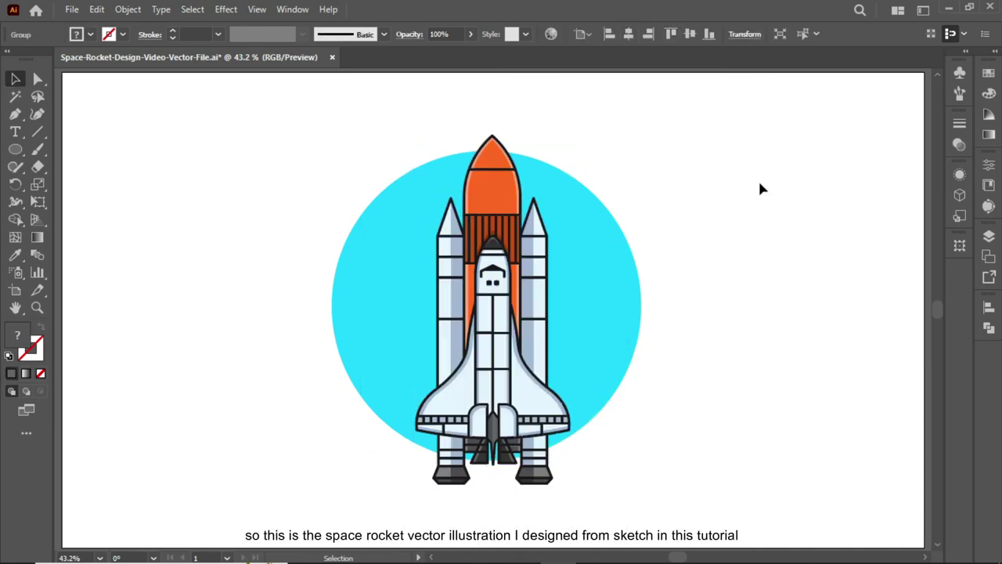
key("ctrl+a")
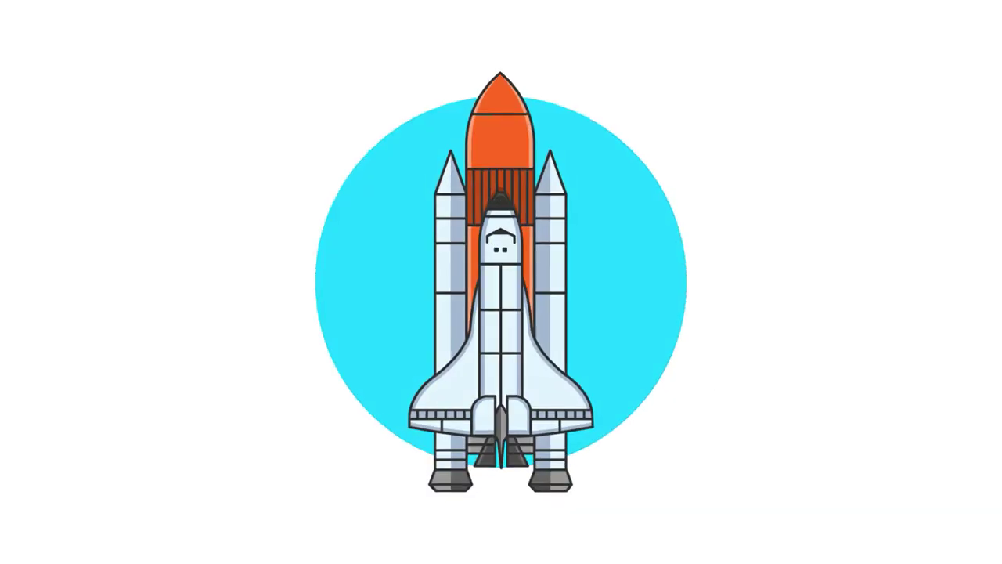